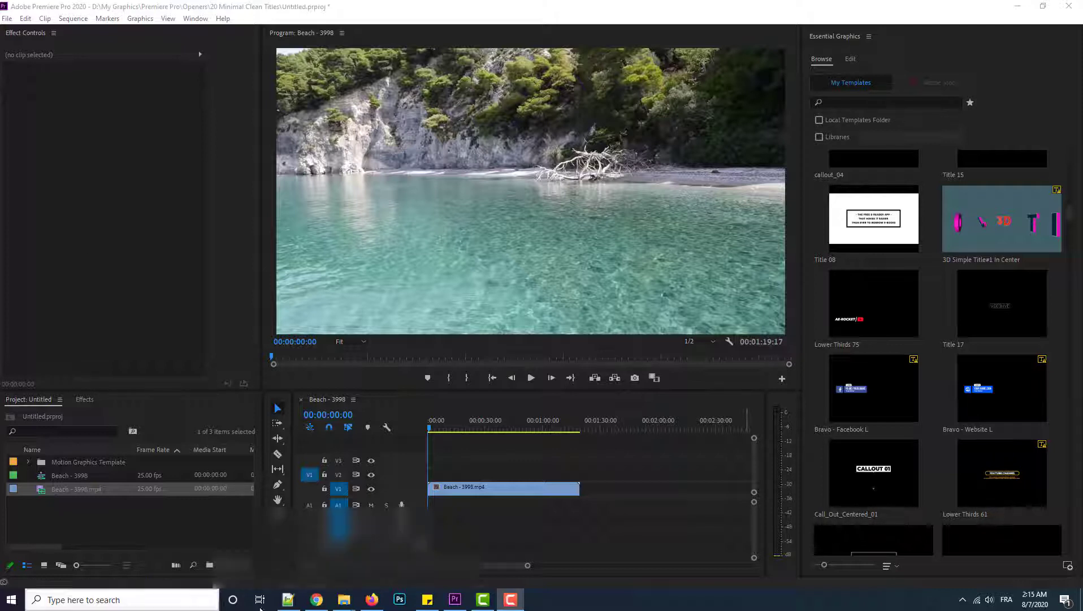
- Switch to File Explorer and look through the Titles (0 Second Hold) folder inside 20 Clean Minimal Titles
click(400, 535)
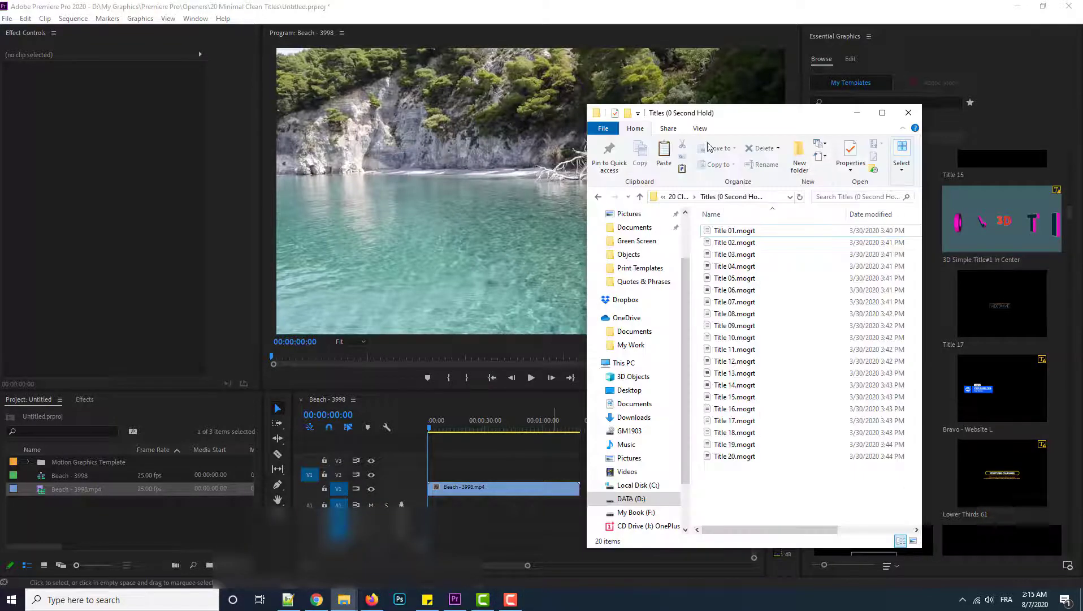
click(678, 196)
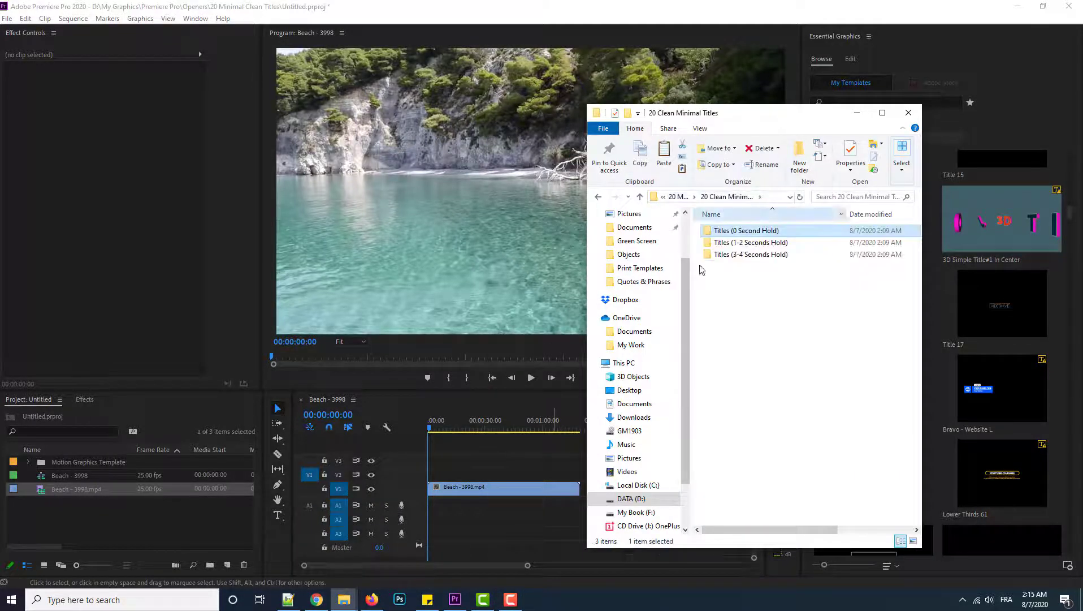
double_click(757, 230)
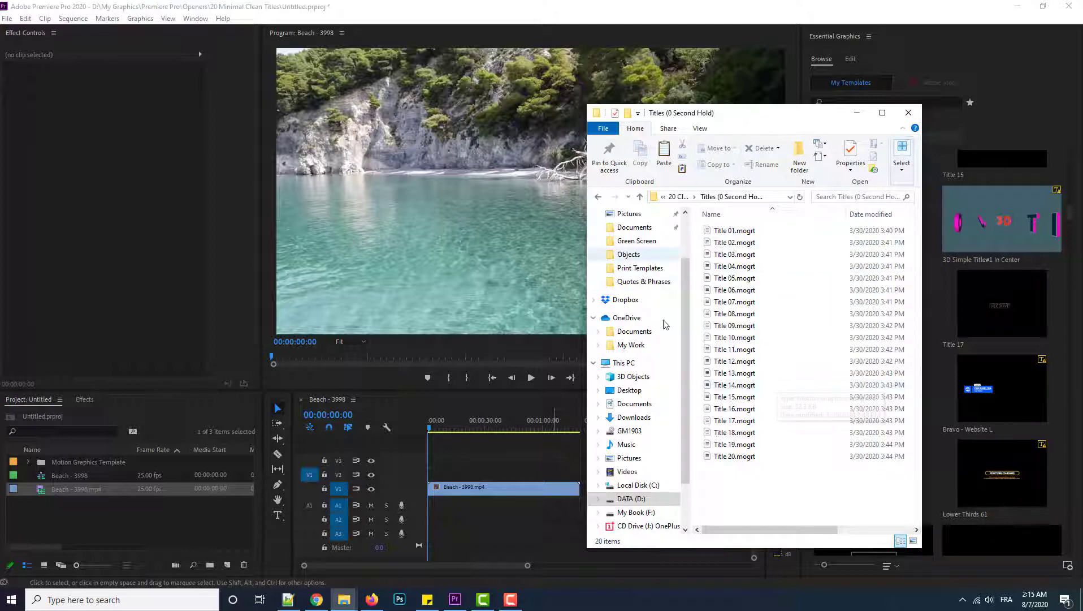
click(857, 112)
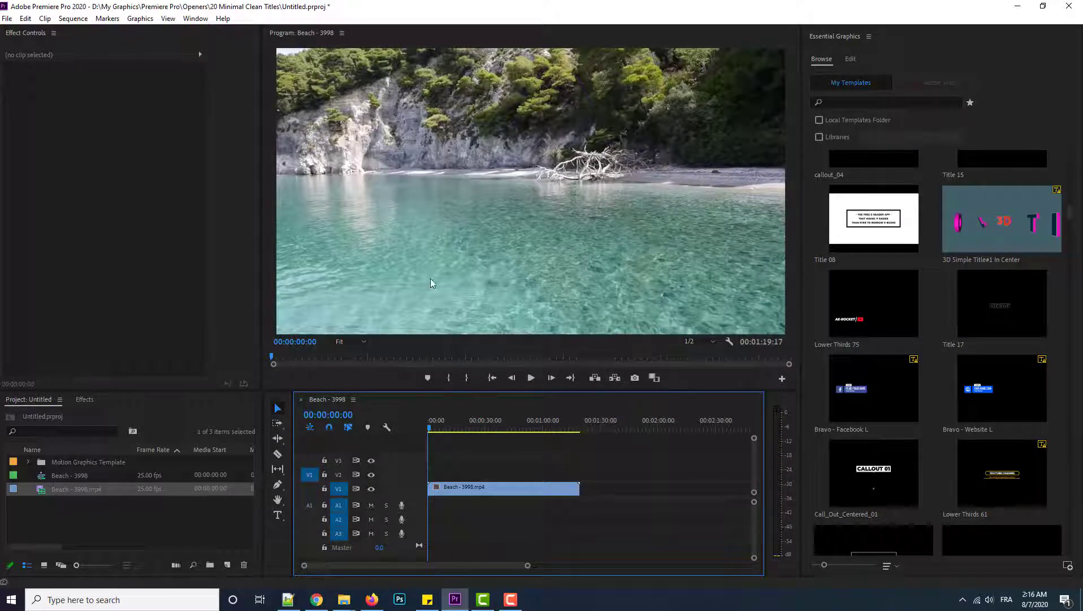
- Search the Essential Graphics templates for "title 10"
click(485, 489)
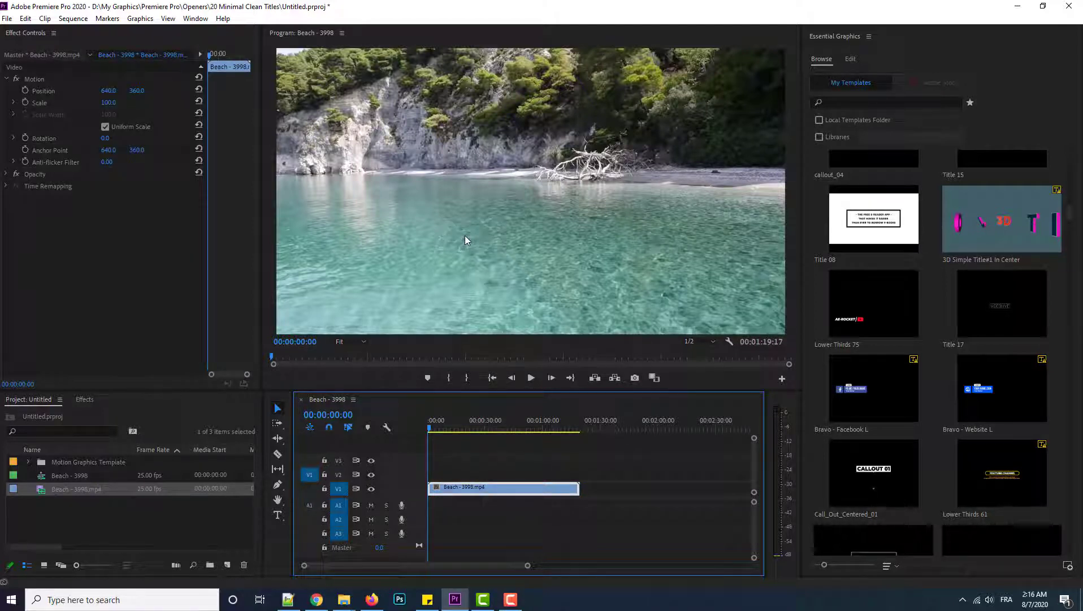
click(1071, 203)
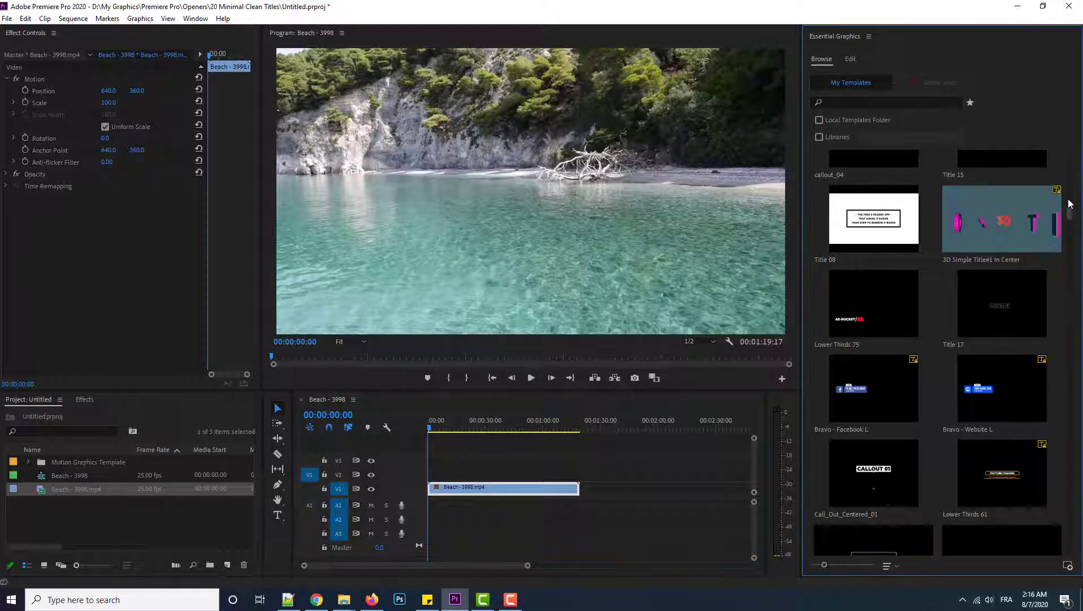
drag(1070, 201, 1067, 147)
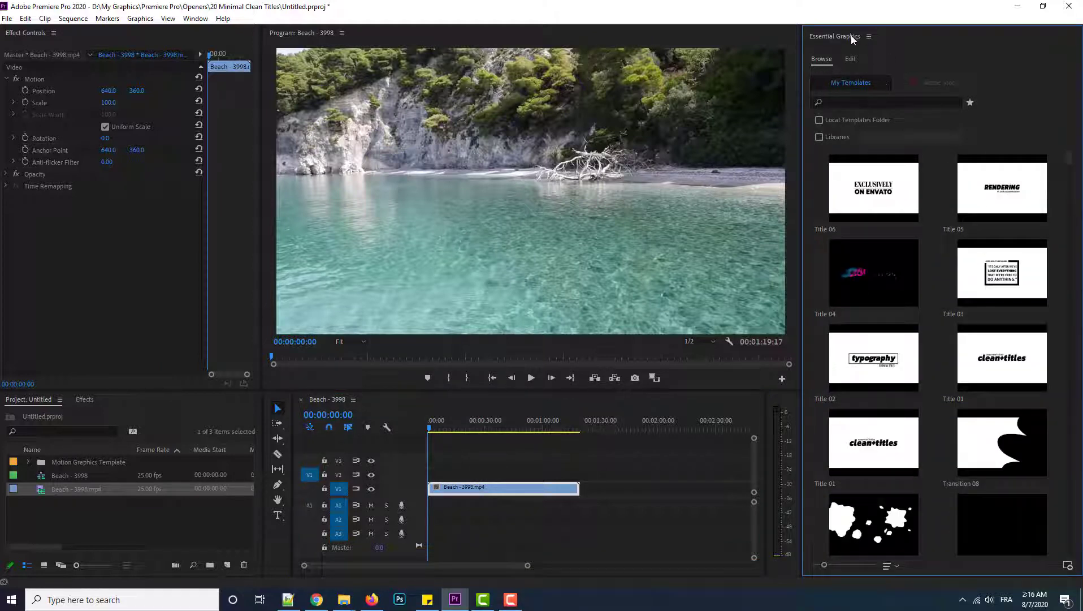
click(848, 104)
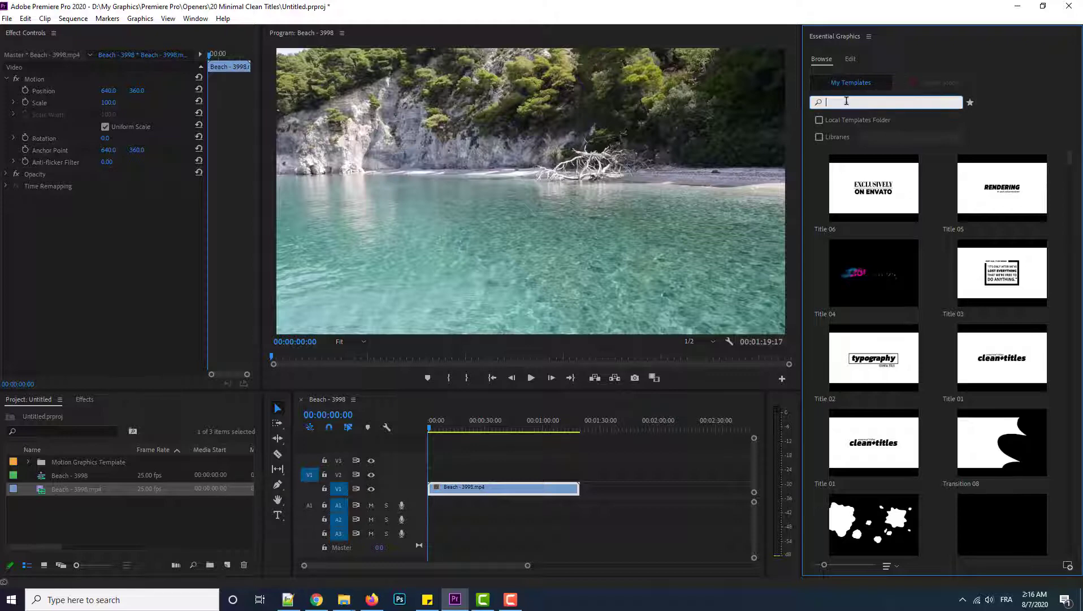
click(345, 600)
click(400, 548)
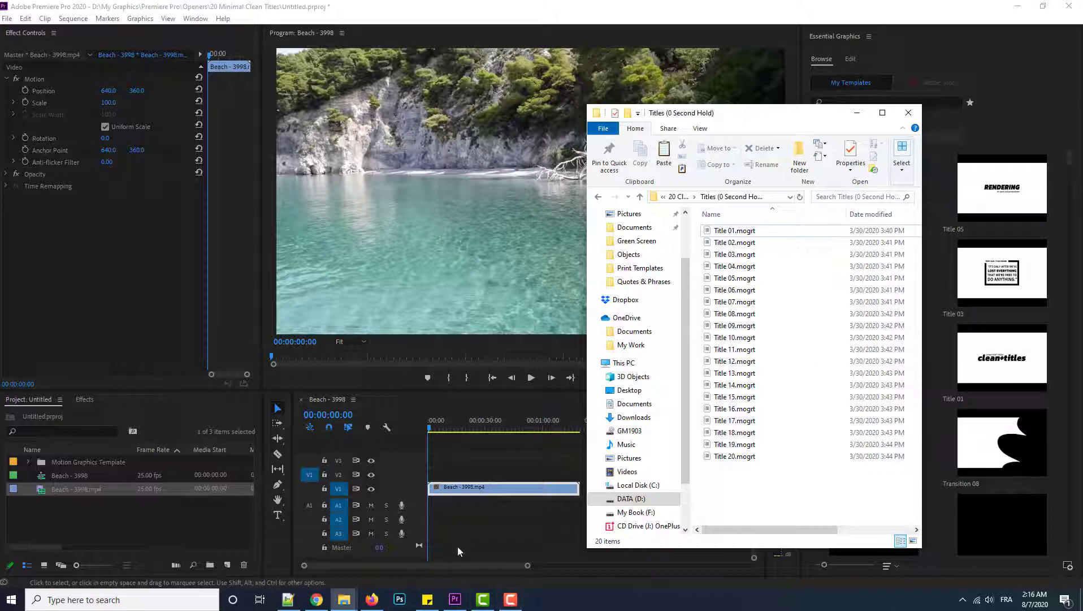
click(454, 588)
click(886, 101)
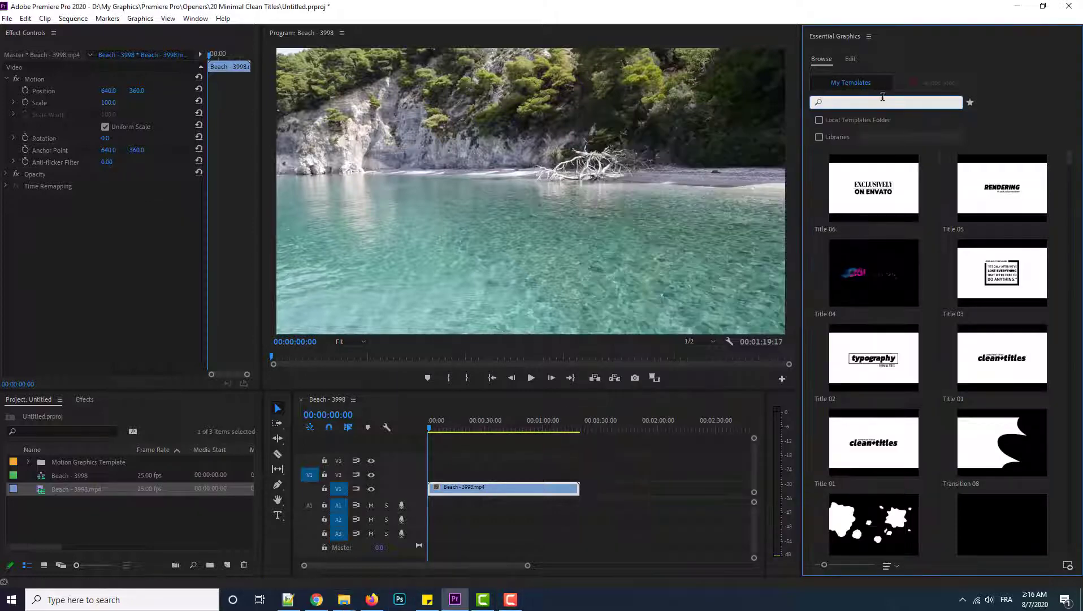
text(titler)
key(Return)
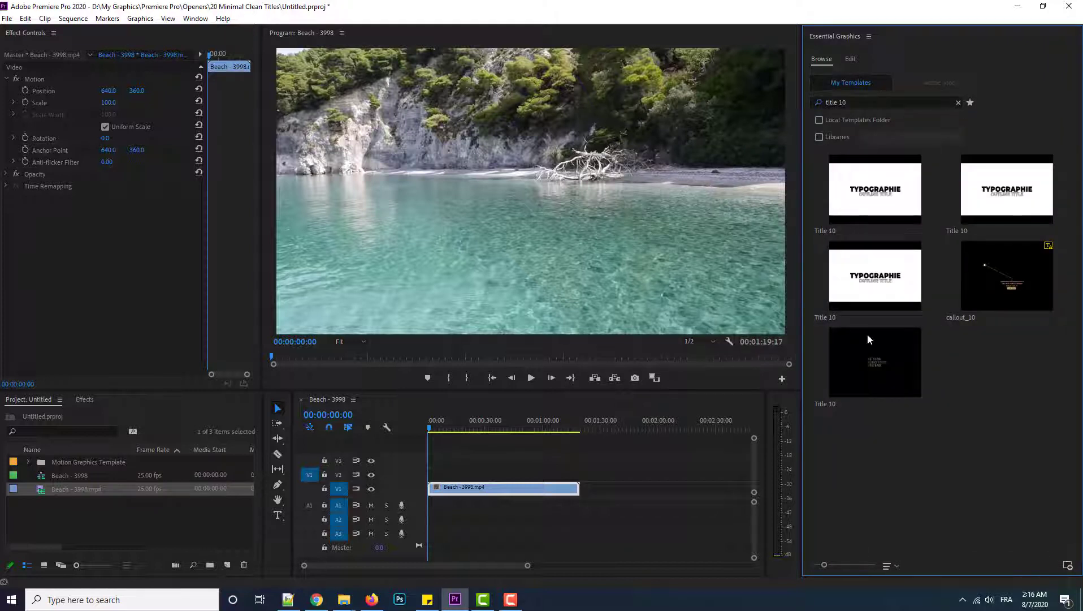
- Place the first Title 10 template on track V2 at the start of the Beach - 3998 sequence
mouse_move(893, 189)
click(874, 193)
click(1006, 201)
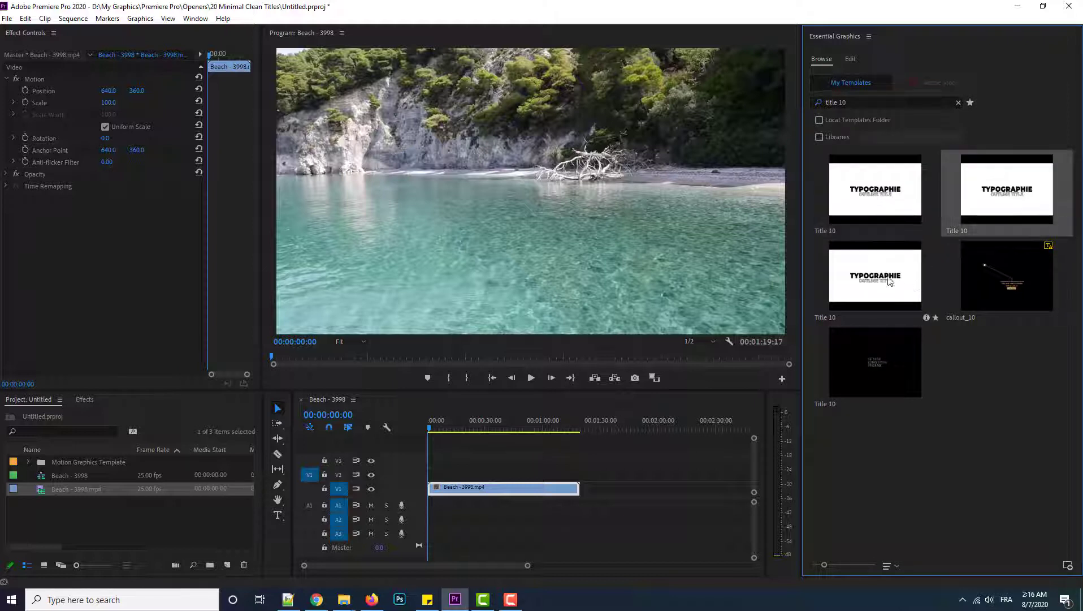
click(886, 277)
click(893, 186)
mouse_move(925, 236)
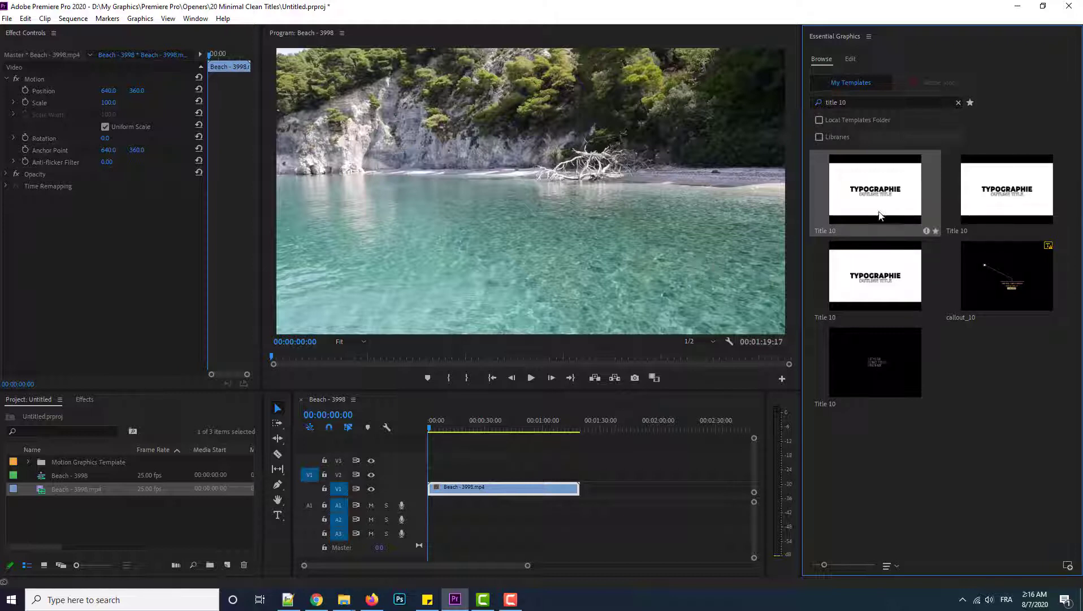
drag(881, 212, 429, 474)
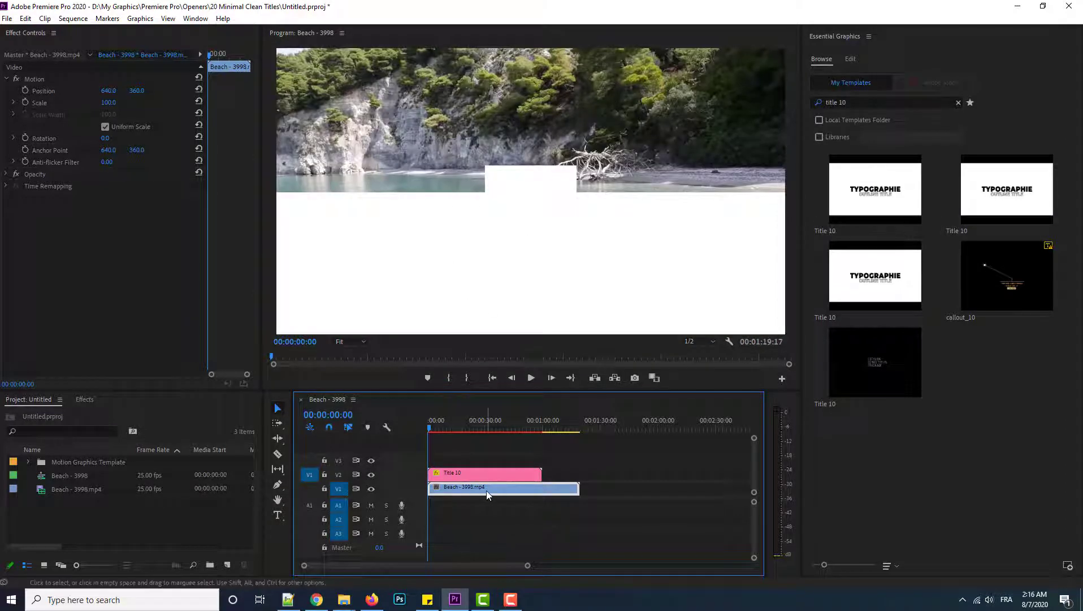
- Put Title 10 at the start of track V1 with the Beach clip directly after it, and play the title
drag(487, 490, 608, 492)
drag(483, 471, 486, 492)
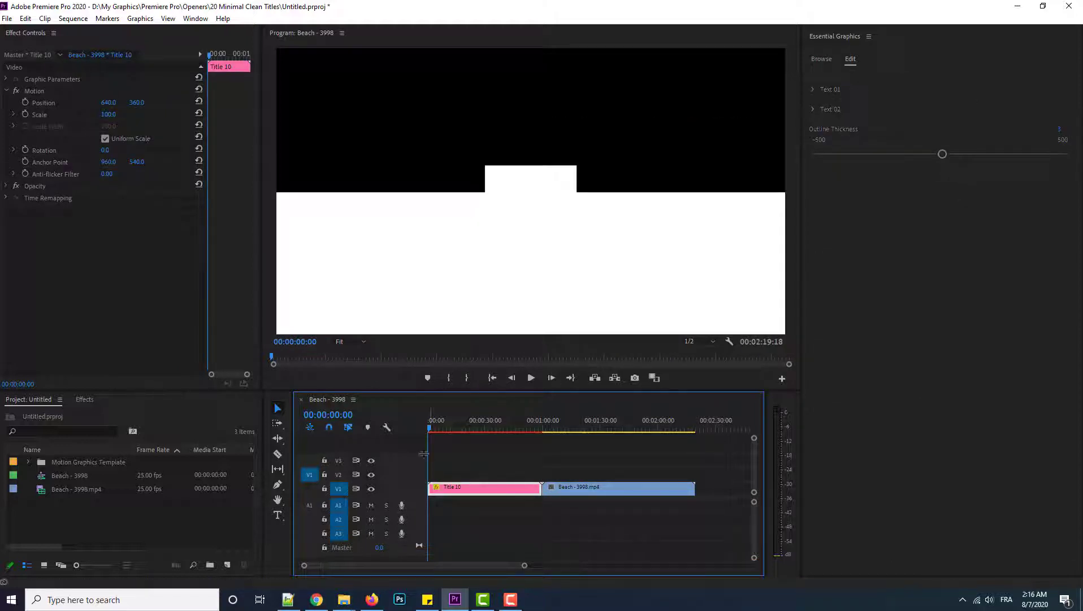
click(531, 378)
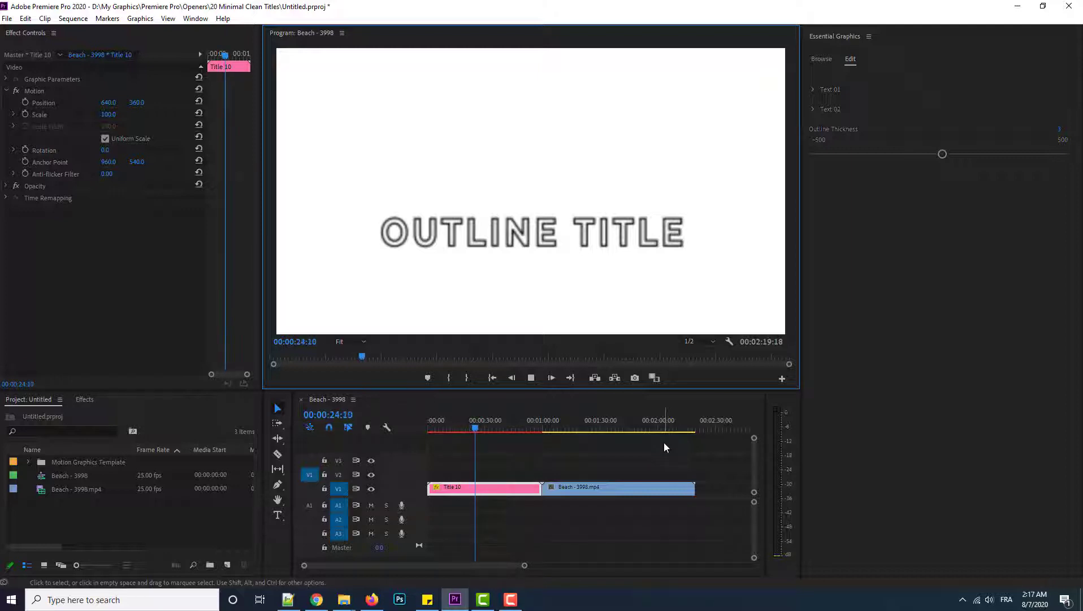
click(532, 377)
click(509, 493)
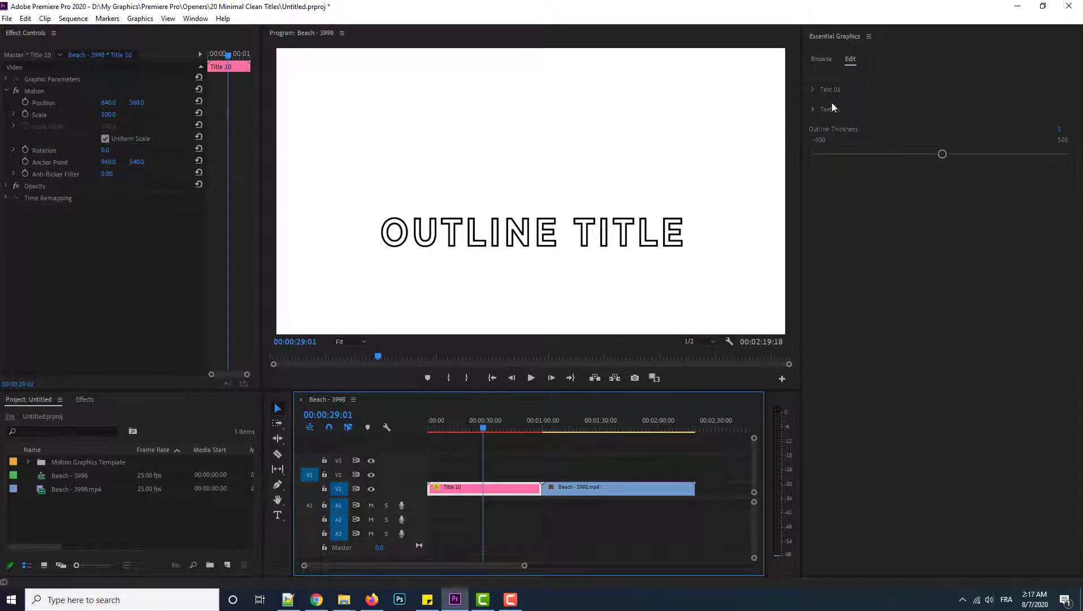
- Change the Text 01 line of the Title 10 clip to "Beach"
click(813, 90)
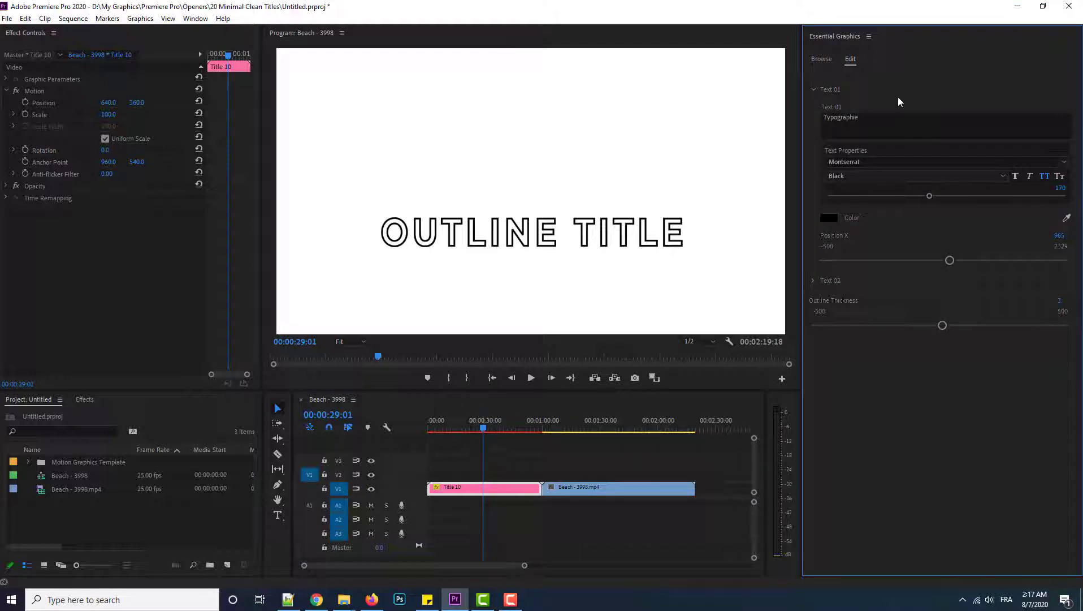
double_click(871, 119)
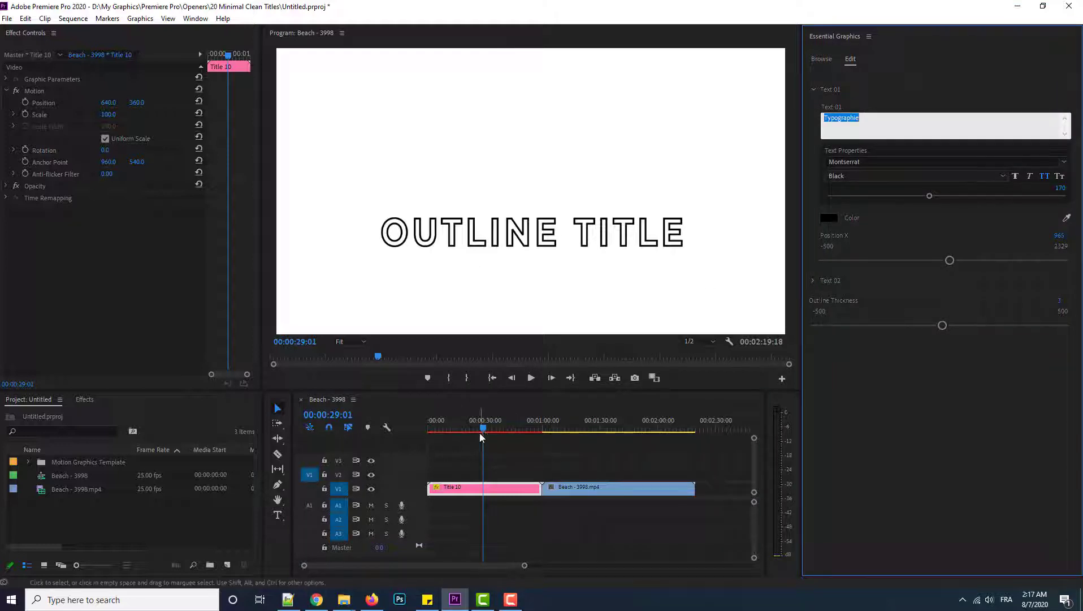
drag(483, 430, 558, 431)
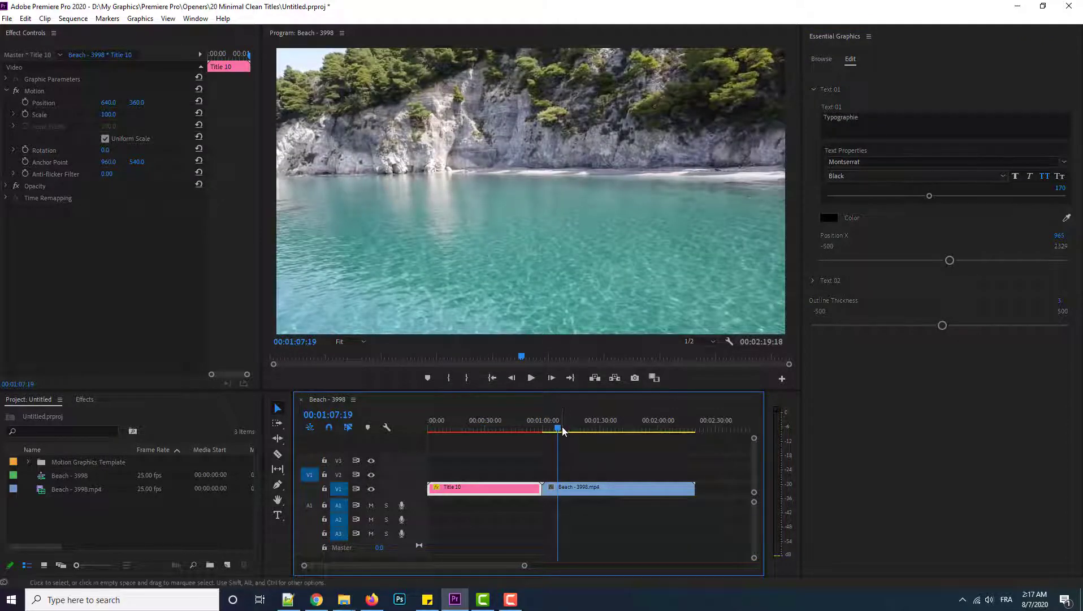
drag(557, 431, 482, 428)
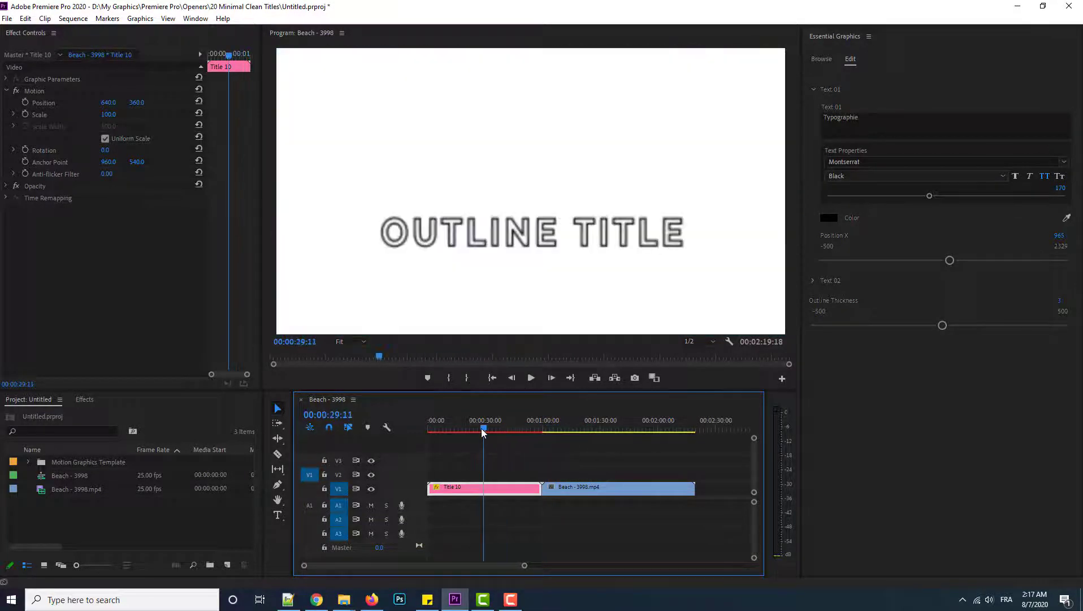
click(888, 117)
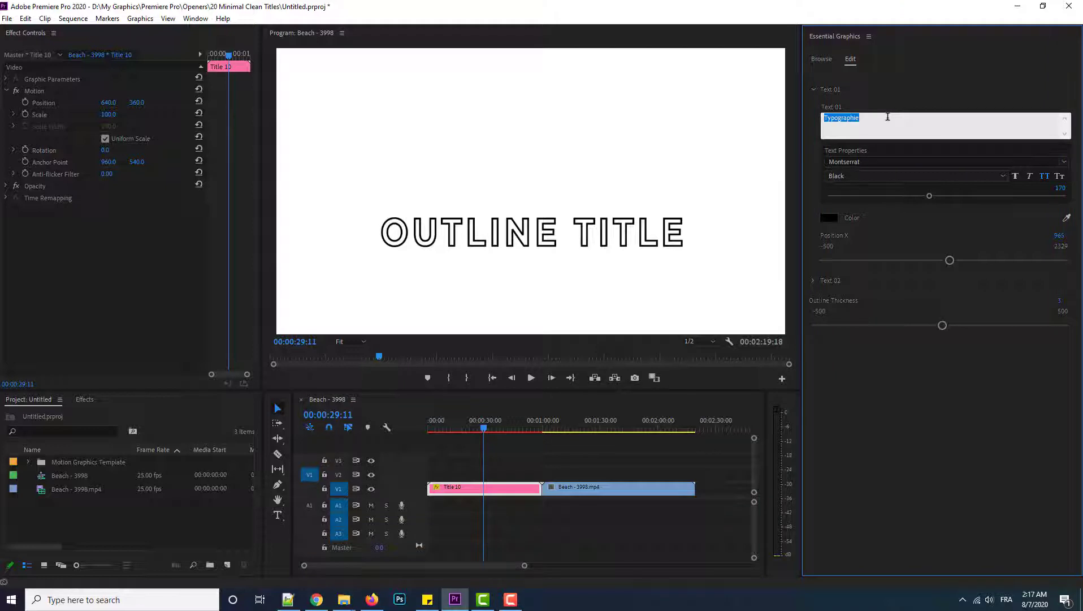
text(Beach)
- Change the Text 02 line of the Title 10 clip to "Tropical"
click(816, 282)
triple_click(860, 305)
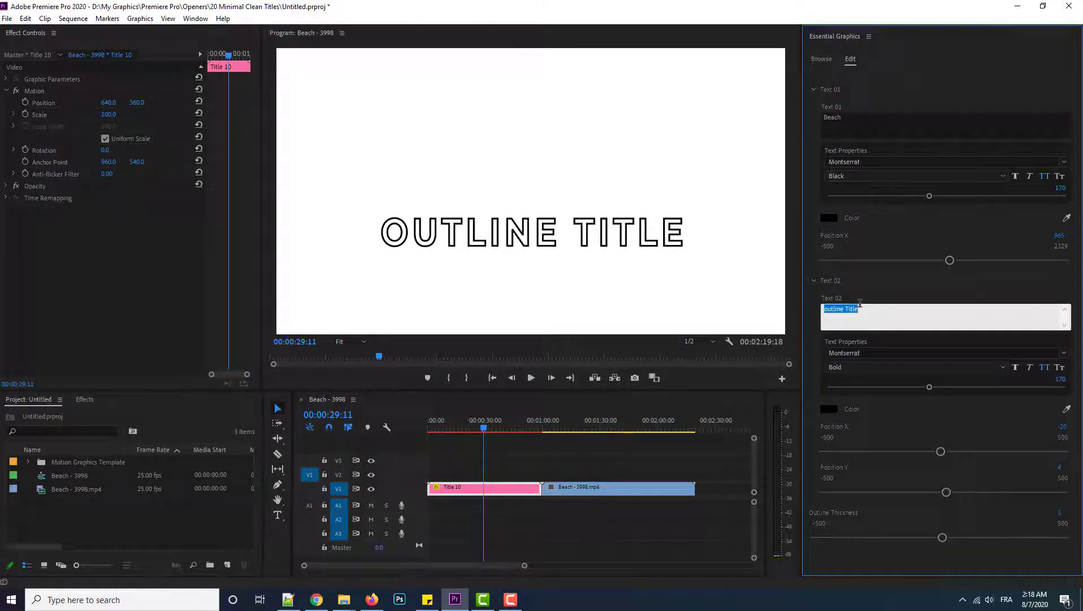
text(B)
key(ctrl+s)
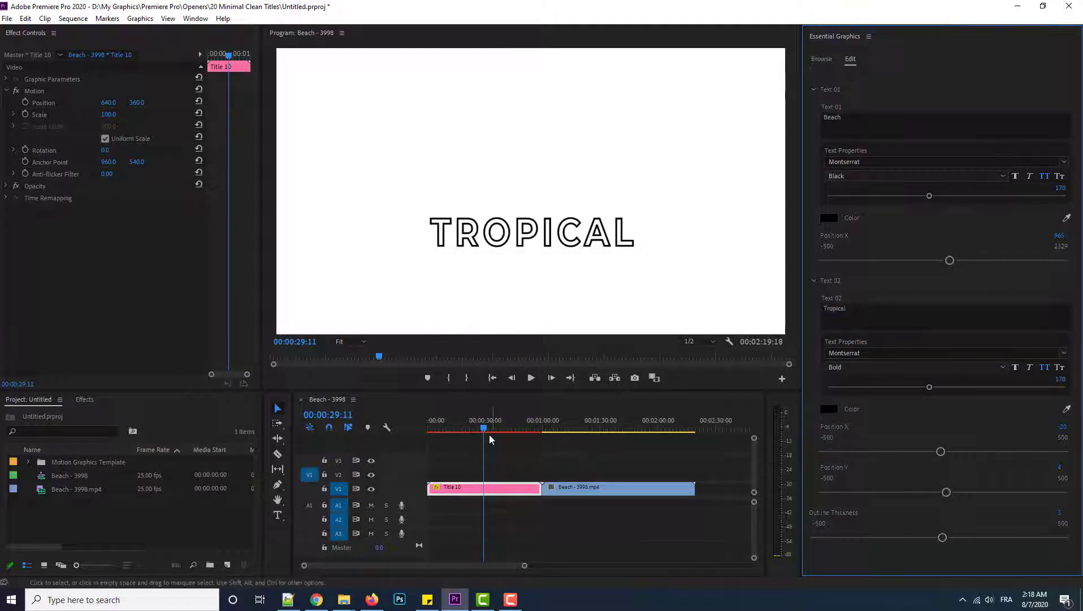
- Play the edited title from the start and pause at about 00:00:08:20, where both text lines show
drag(484, 428, 440, 431)
click(530, 378)
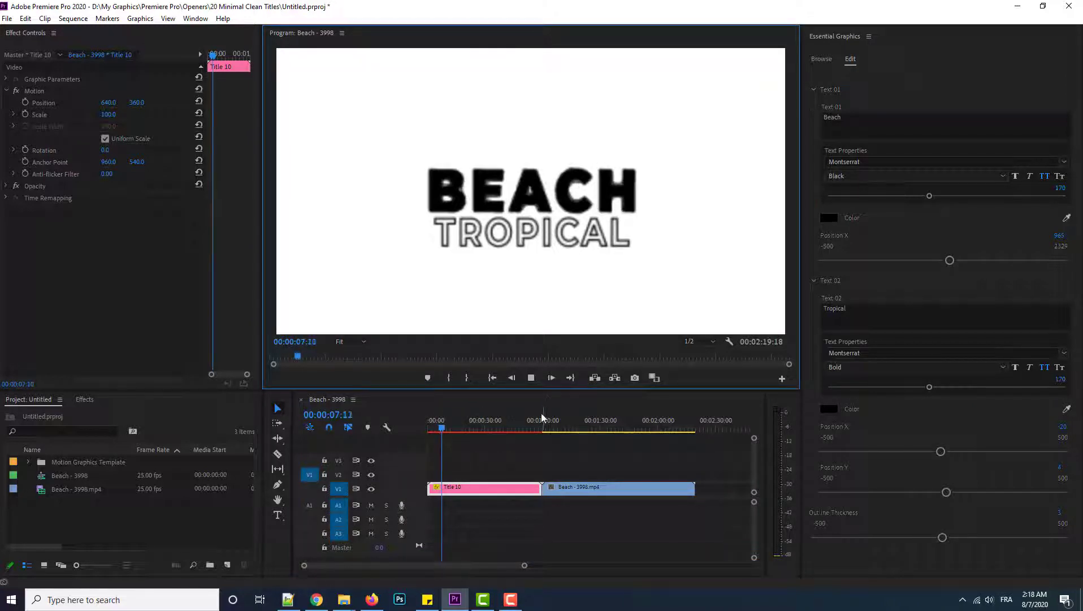
click(531, 377)
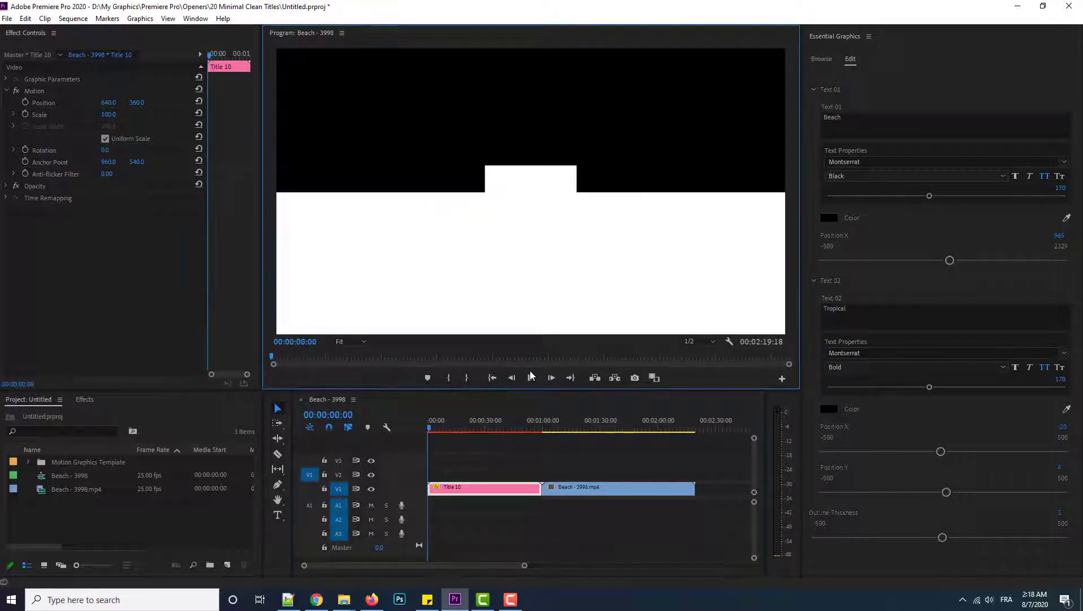
click(531, 377)
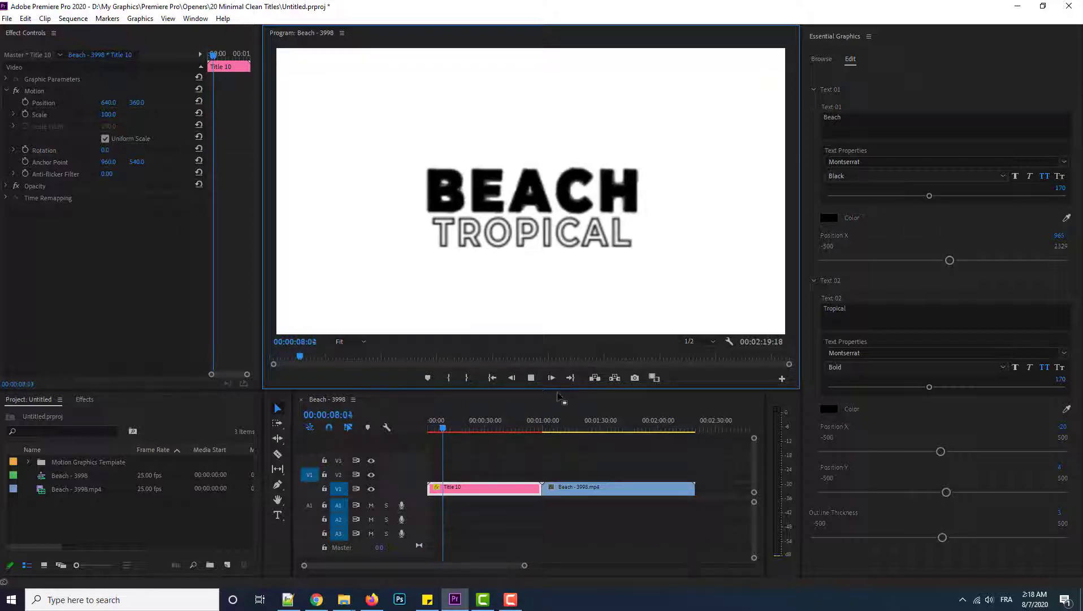
key(space)
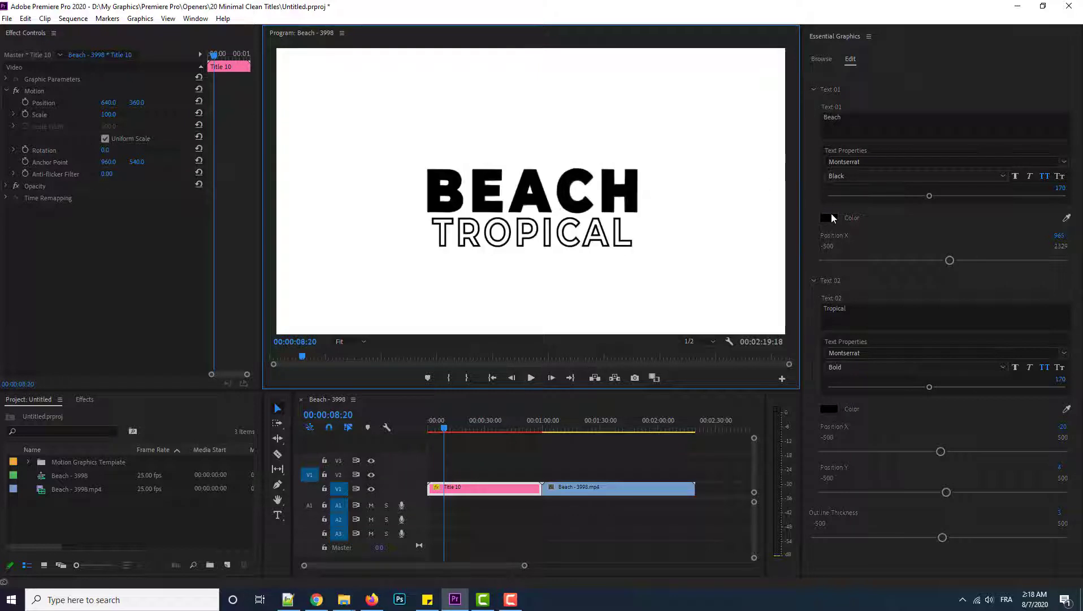
click(830, 218)
click(569, 405)
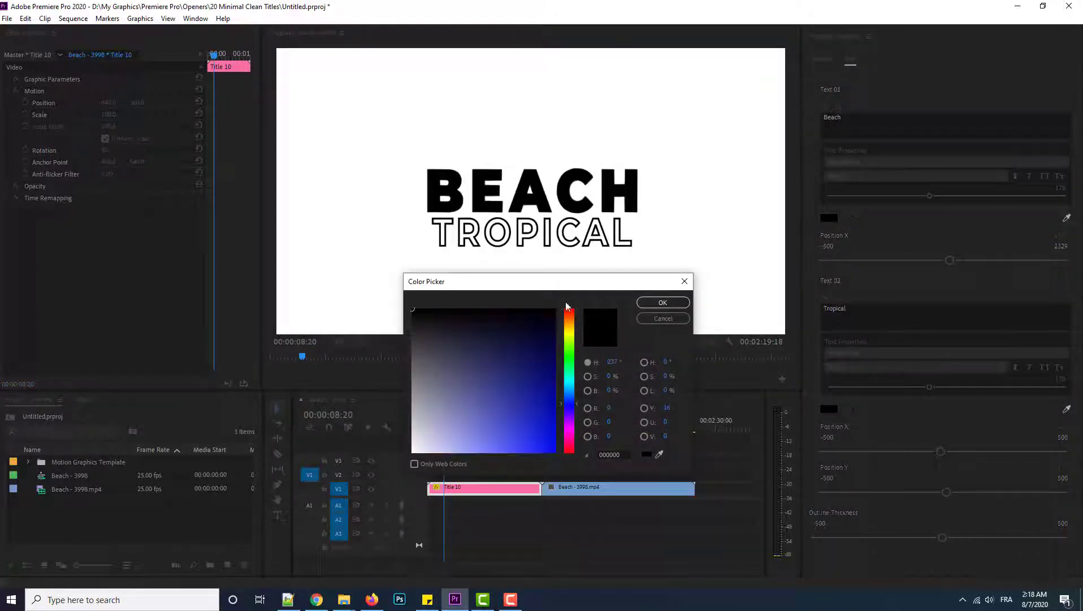
click(670, 318)
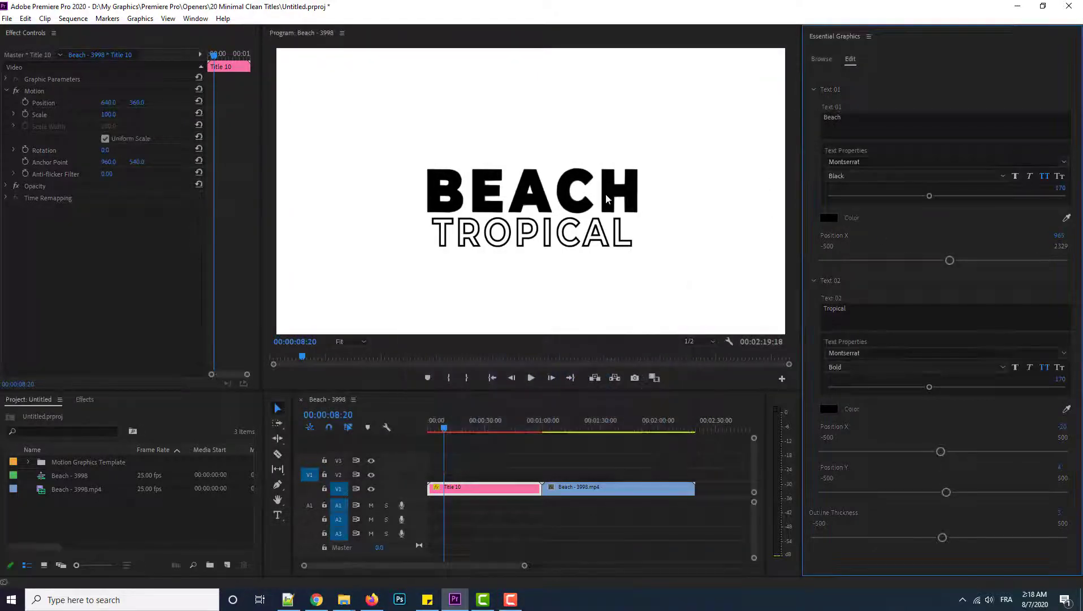
- Set the Text 01 colour of the title to a bright, saturated blue
click(832, 220)
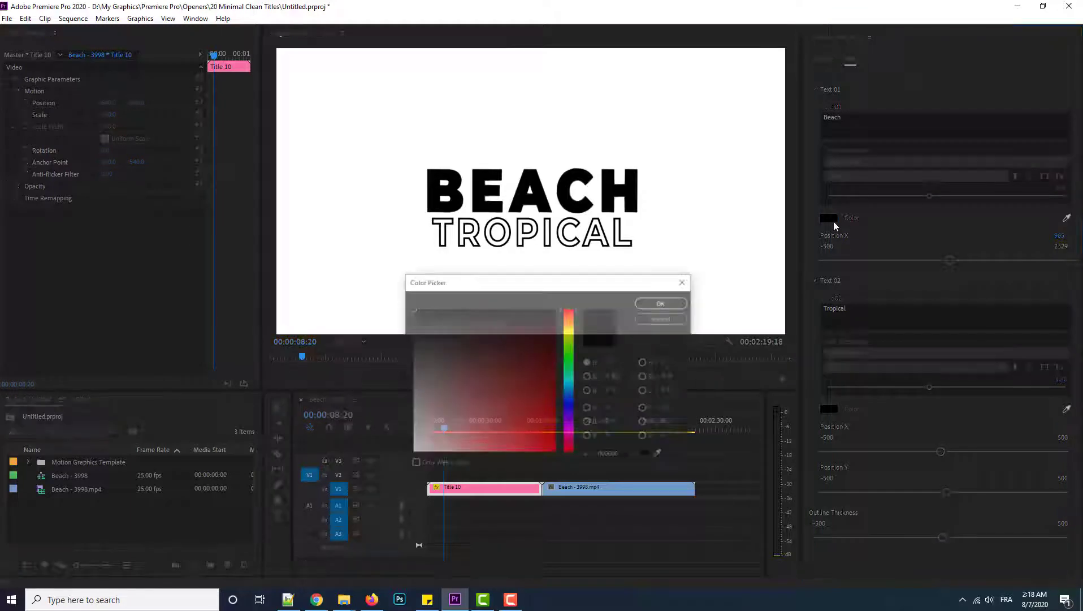
click(572, 398)
click(532, 401)
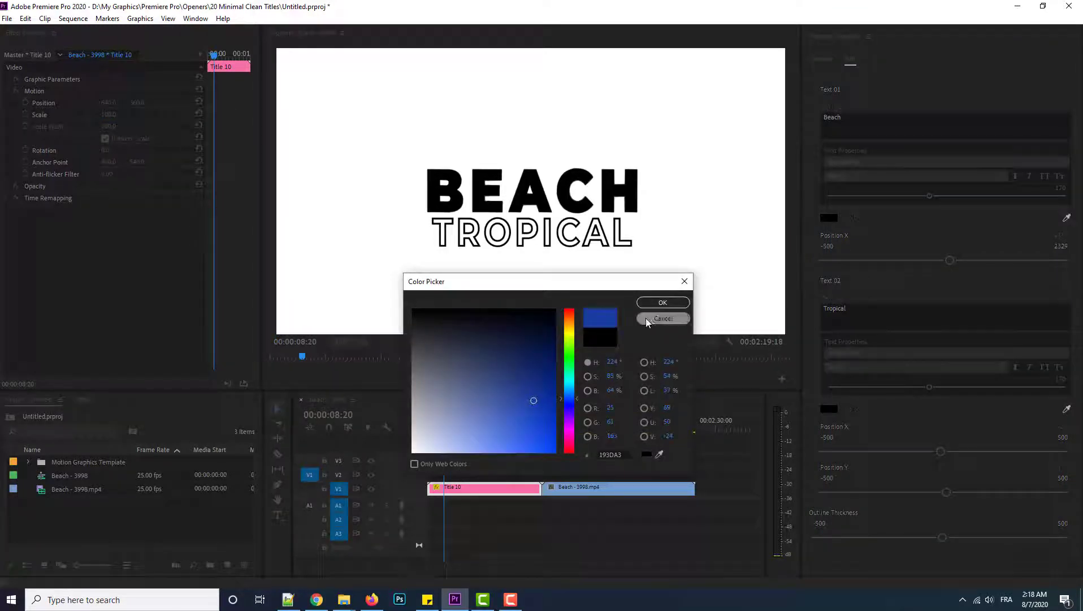
click(544, 431)
click(571, 406)
click(541, 398)
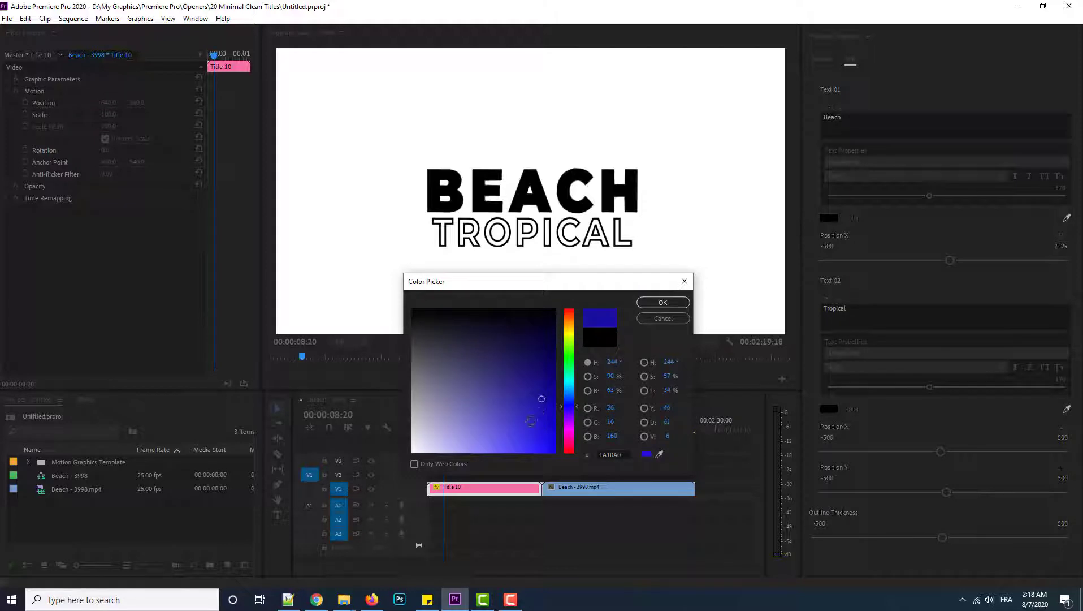
click(530, 421)
click(547, 450)
click(672, 303)
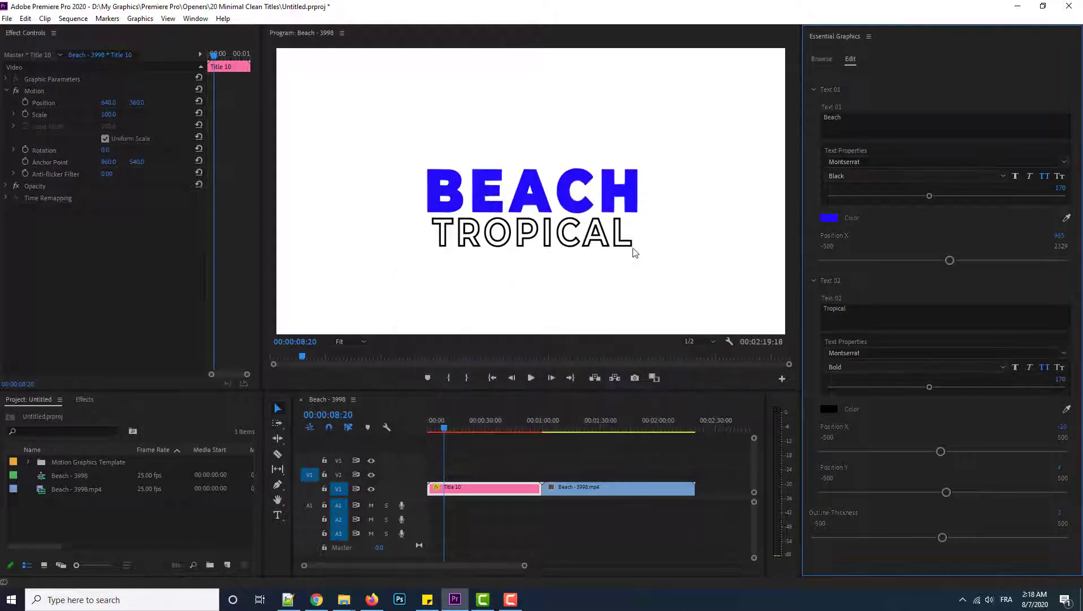
- Set the Text 02 colour of the Title 10 clip to a medium green
click(835, 409)
click(571, 370)
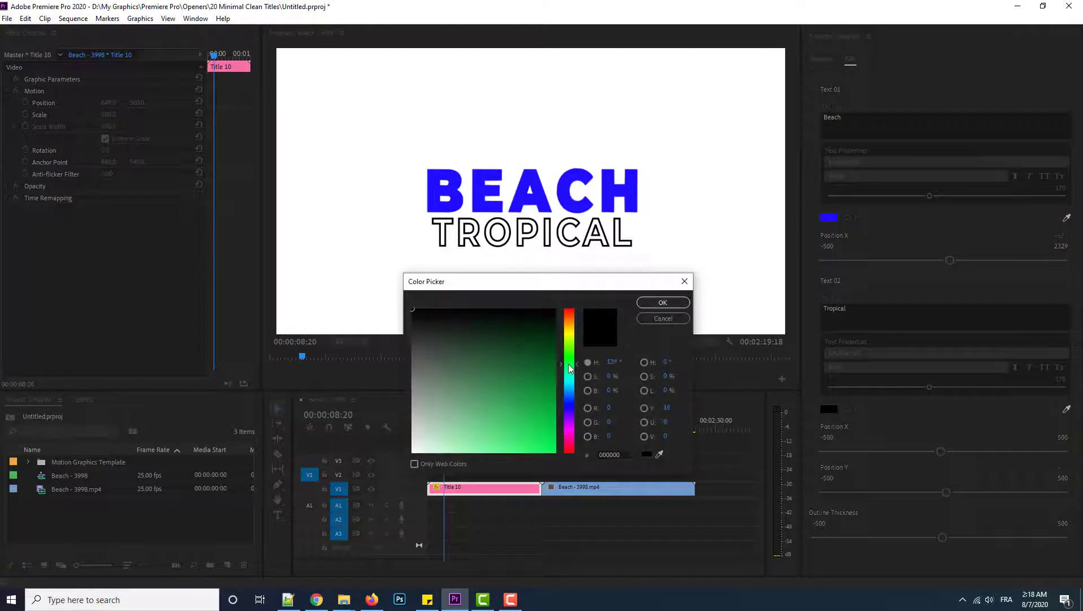
click(535, 412)
click(663, 302)
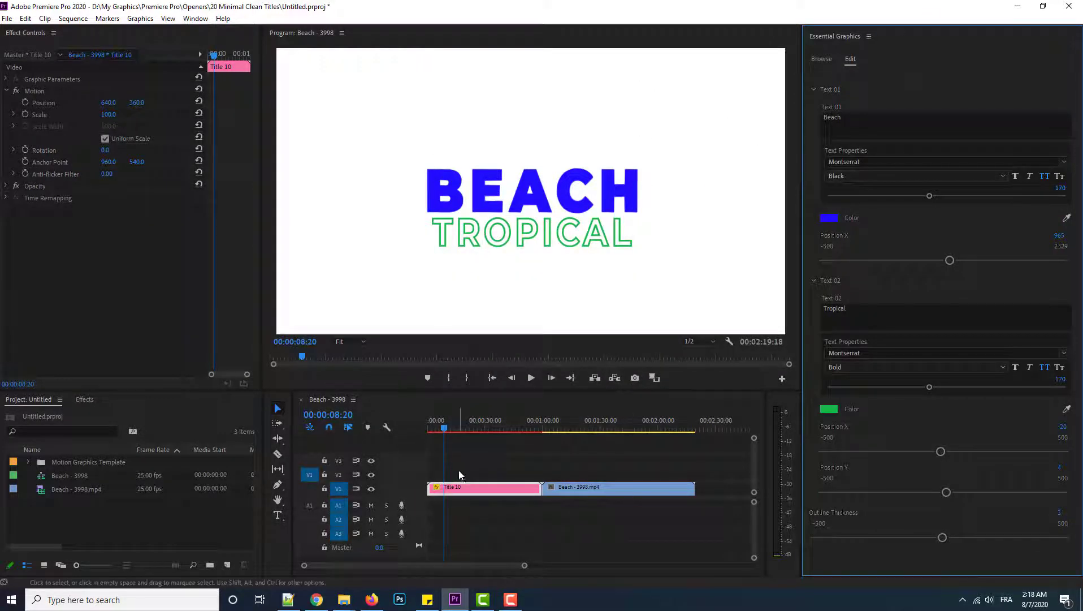
- Trim the end of the Title 10 clip back to 00:00:30:01
drag(445, 428, 490, 428)
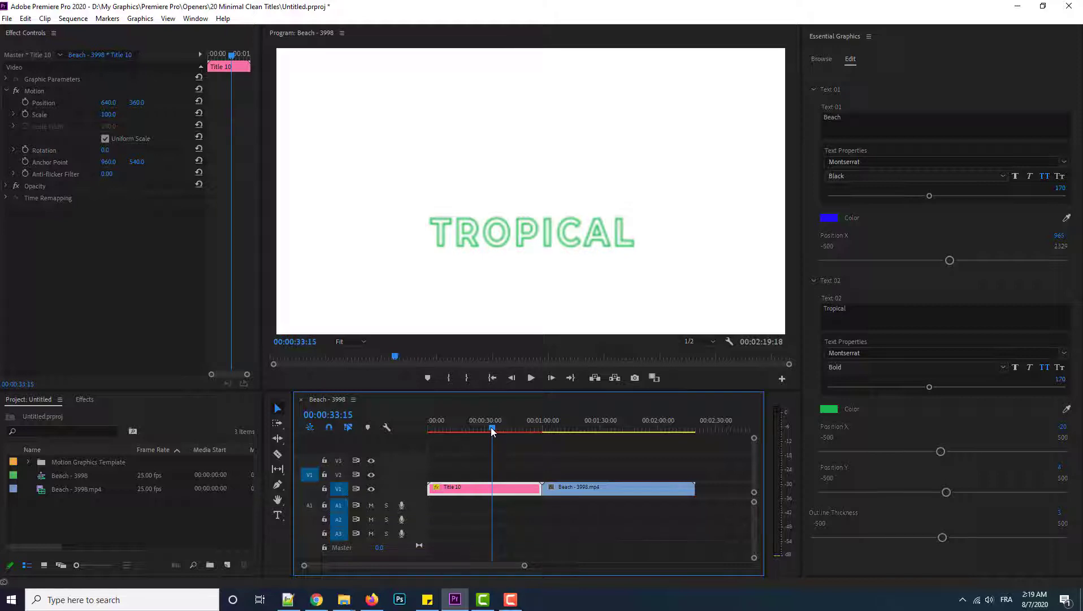
drag(492, 431, 481, 434)
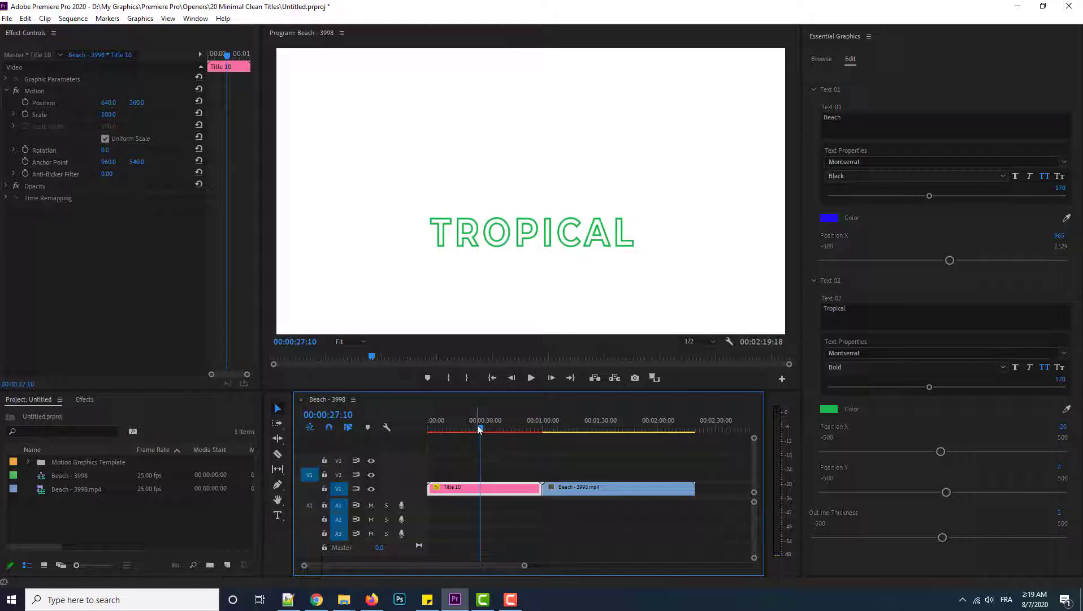
drag(478, 429, 486, 433)
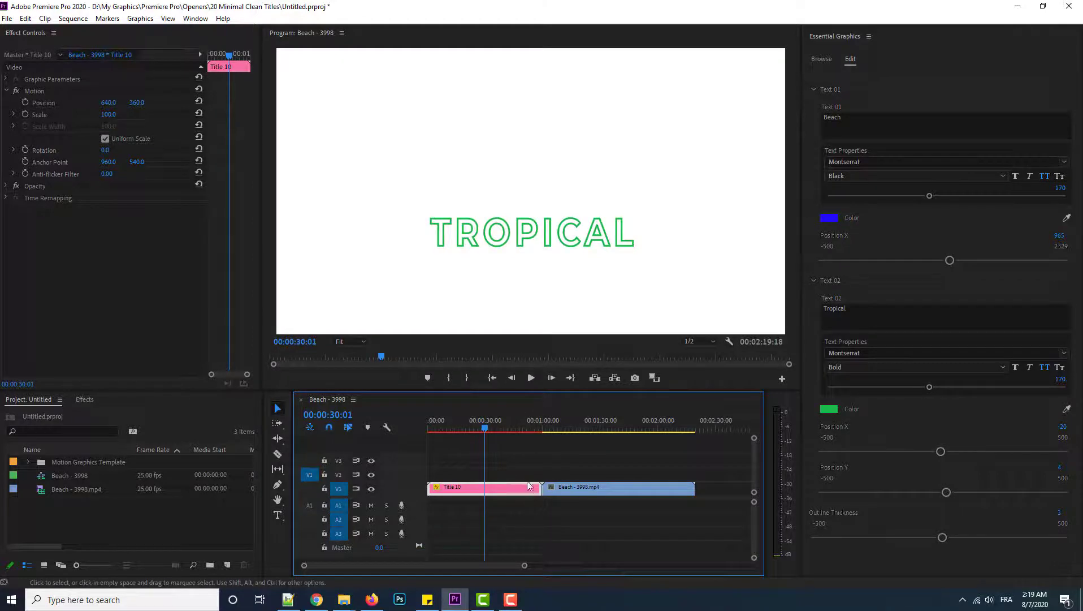
drag(536, 487, 541, 485)
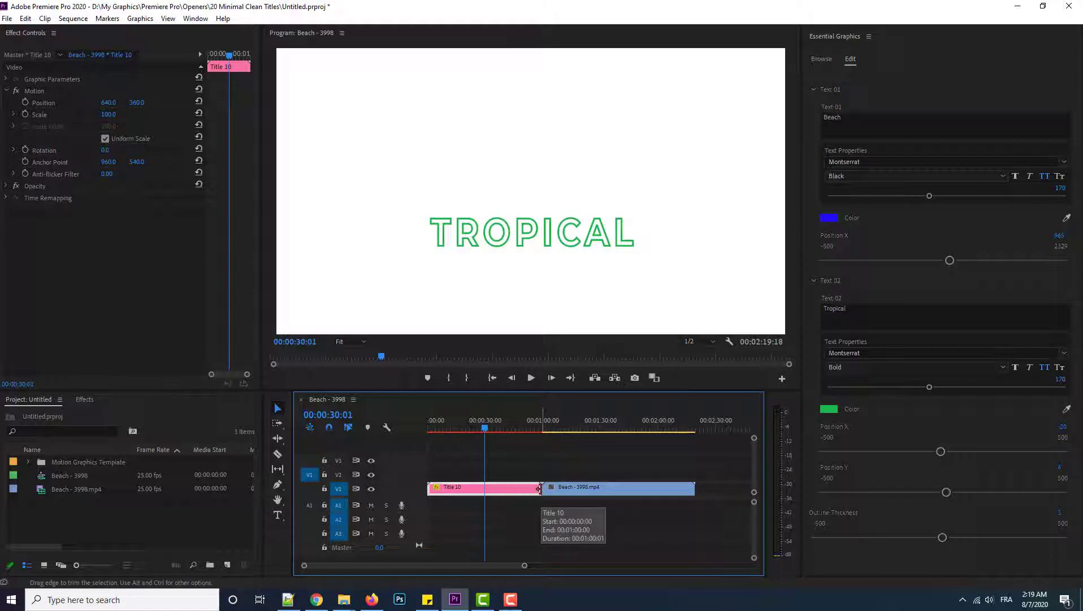
drag(539, 489, 482, 492)
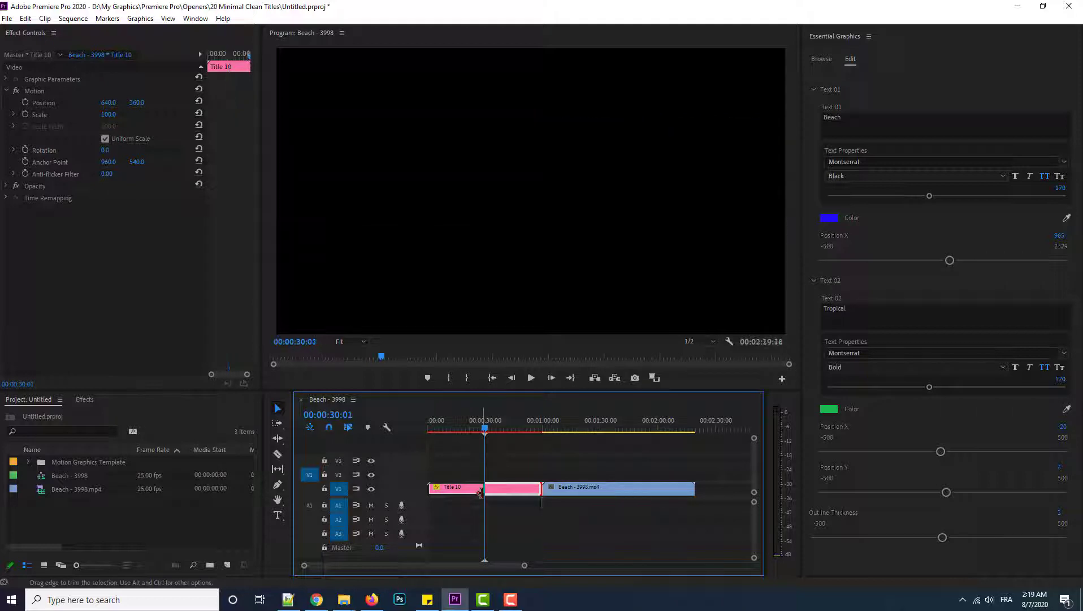
- Move the Beach - 3998.mp4 clip against the title, and shorten the title to about 20 seconds with the beach clip directly following
click(583, 488)
drag(580, 486, 547, 495)
drag(473, 491, 524, 490)
drag(489, 433, 448, 430)
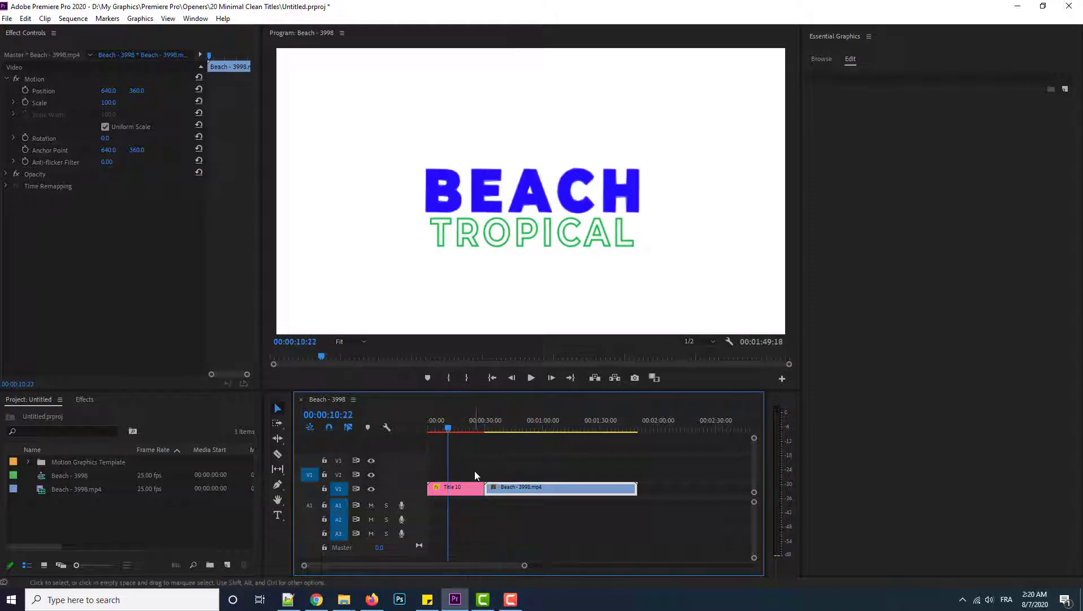
click(475, 487)
drag(479, 487, 506, 491)
- Play the sequence from about 00:00:09 through the cut to the beach footage and pause at 00:00:28:05
drag(450, 428, 446, 428)
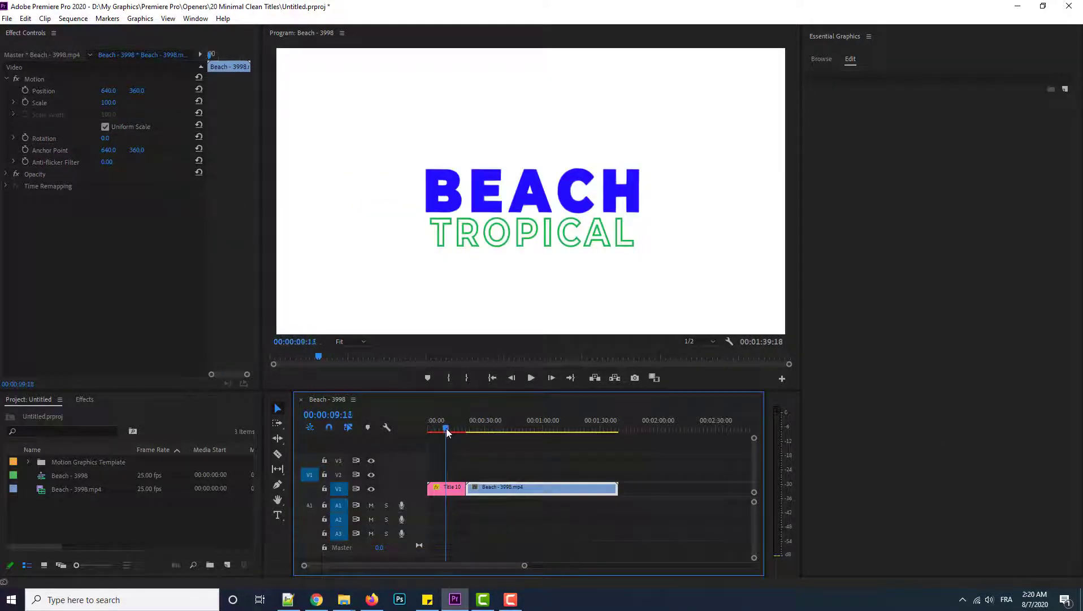
click(531, 378)
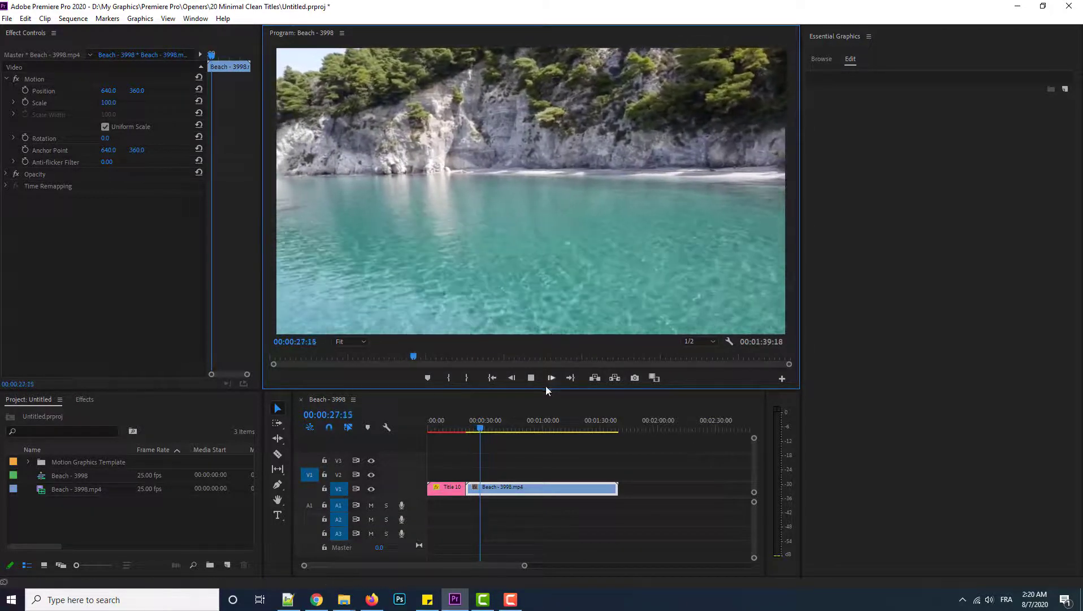
click(531, 377)
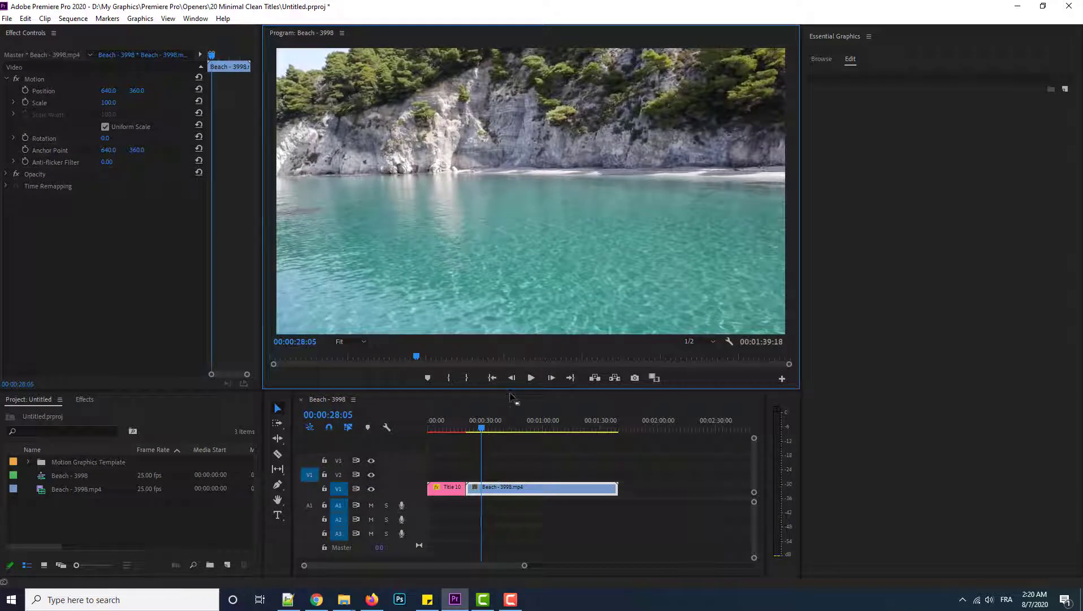
- Search the motion graphics templates for "title 18" and delete the Title 10 clip from the timeline
click(822, 59)
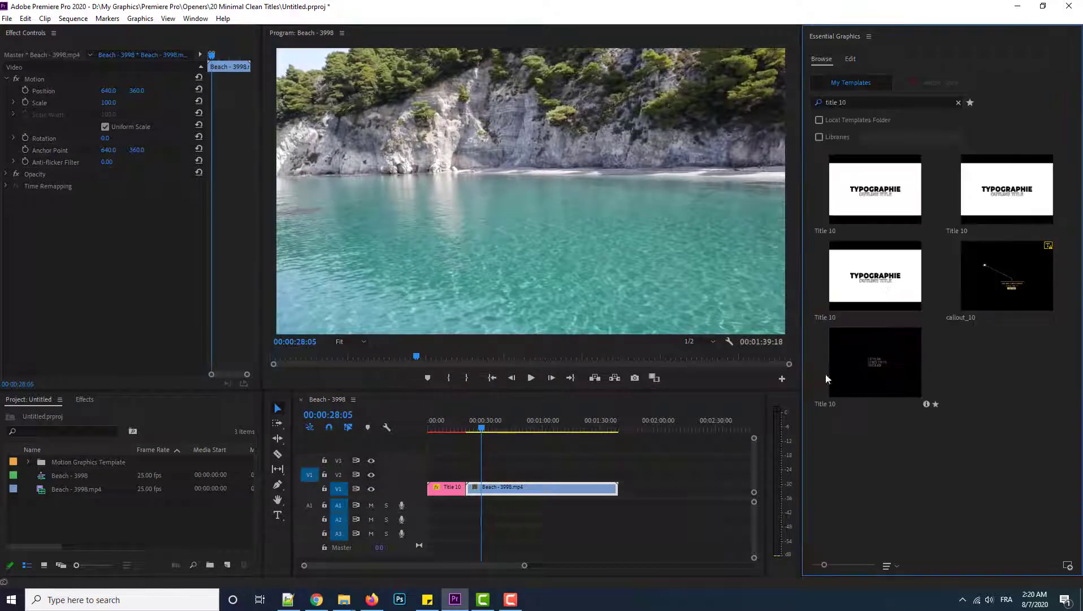
click(484, 436)
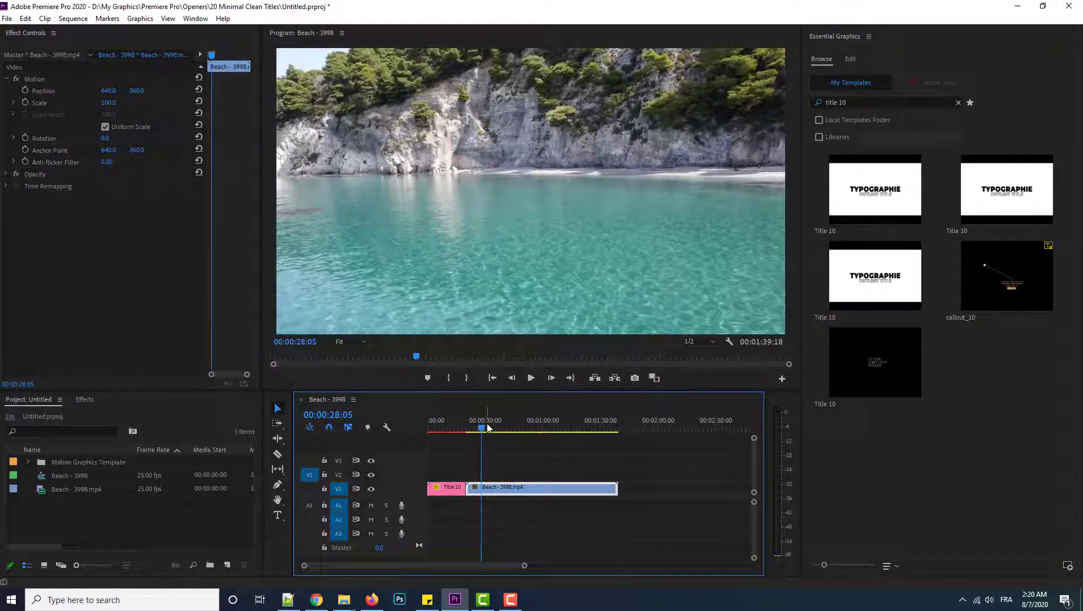
drag(488, 428, 457, 428)
click(855, 102)
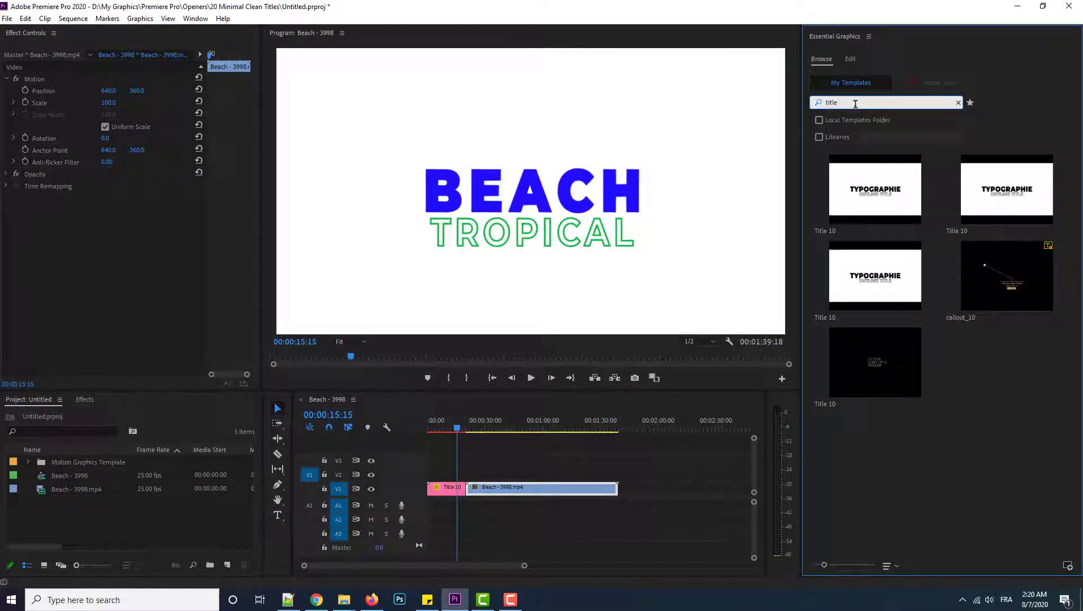
key(Return)
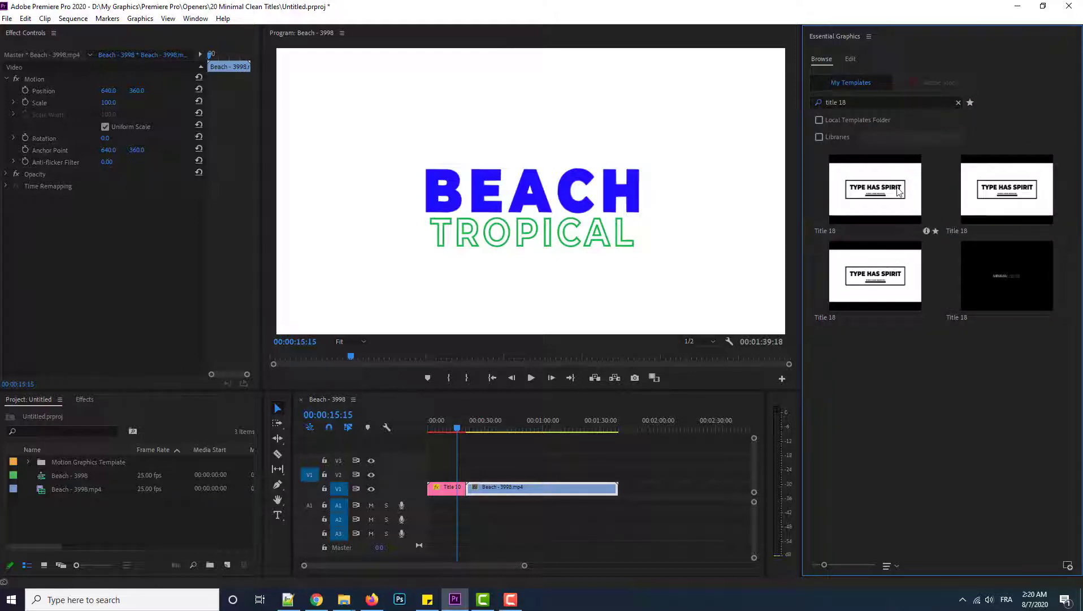
click(442, 490)
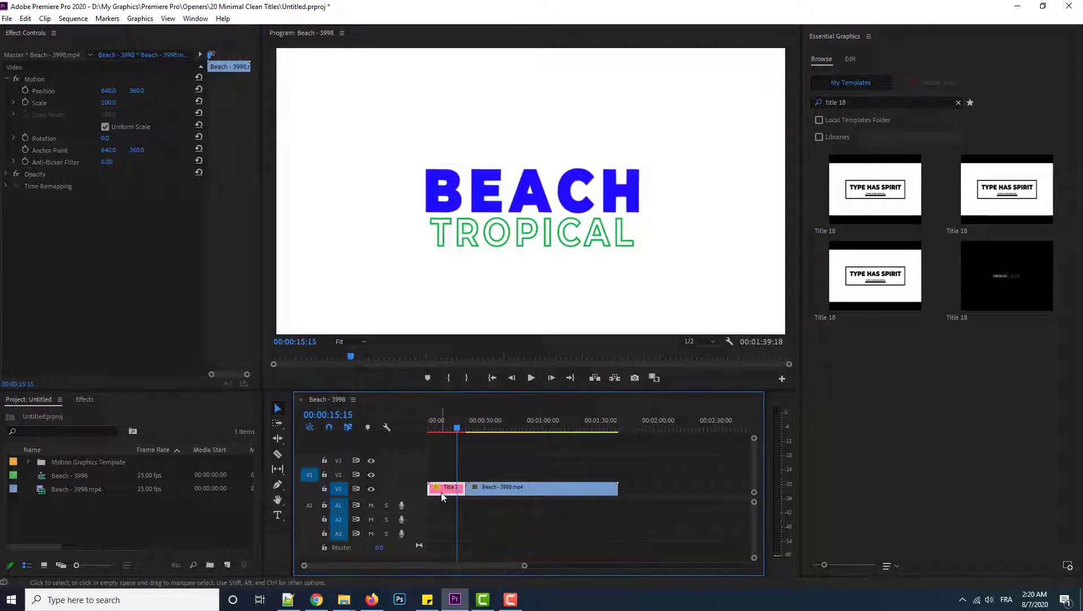
key(Delete)
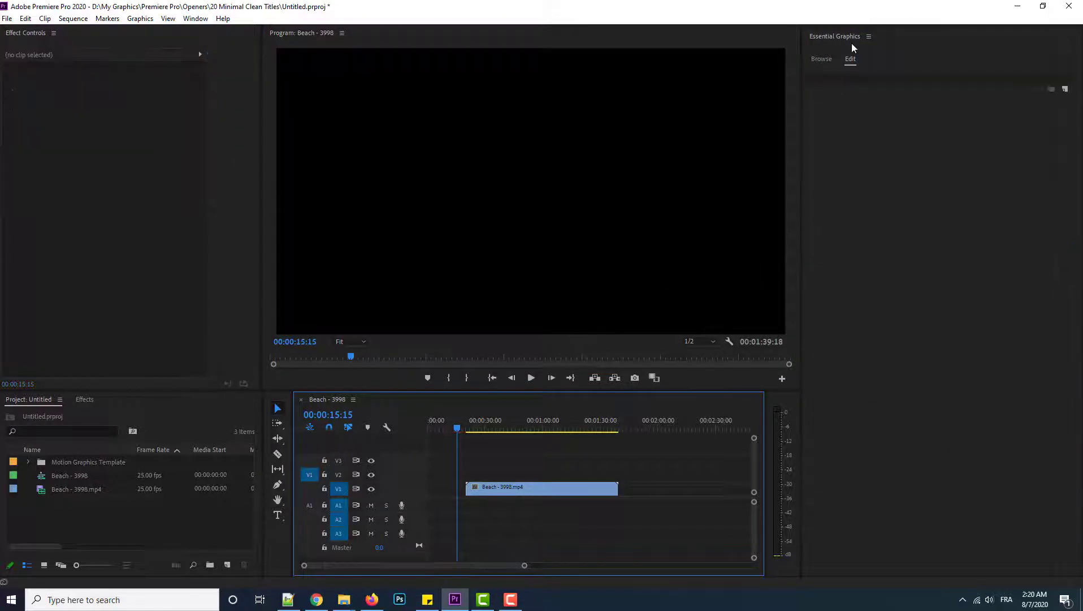
click(821, 59)
drag(871, 218, 442, 487)
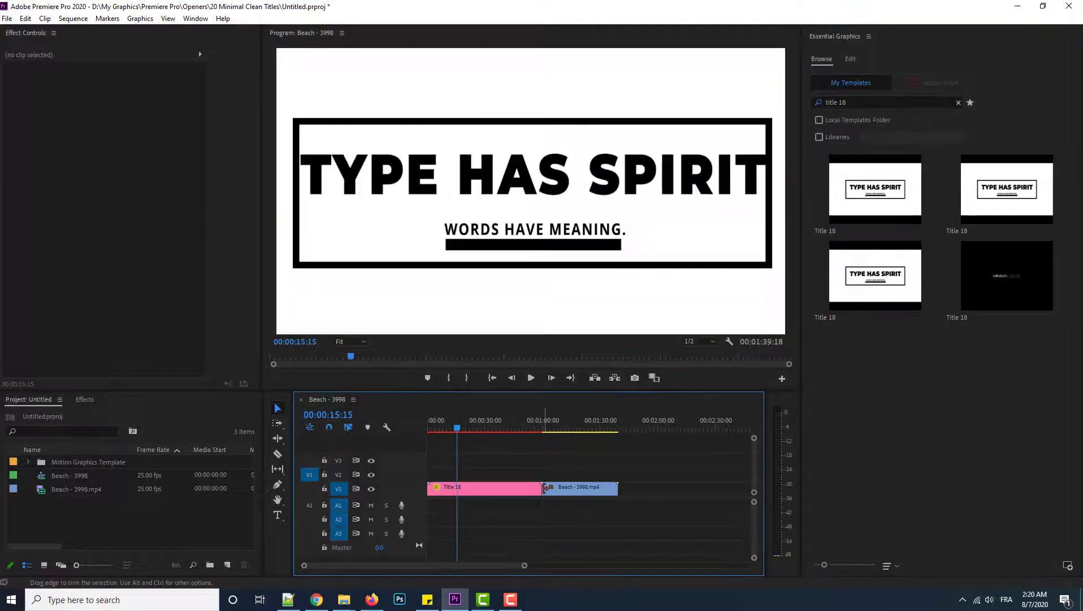
drag(544, 487, 456, 487)
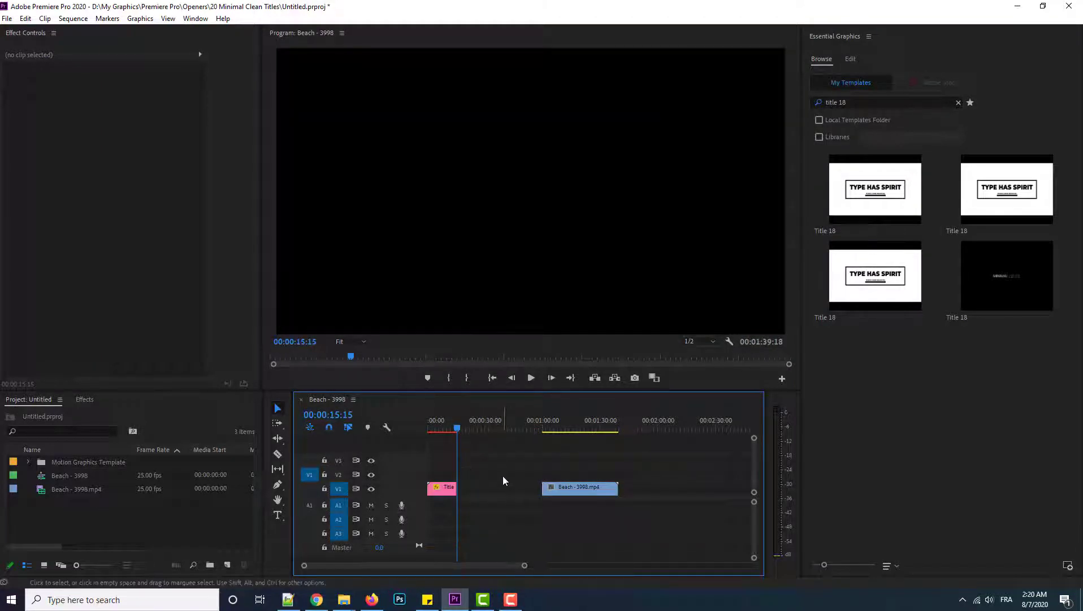
key(ctrl+z)
key(ctrl+z)
- Move the beach clip to track V2 starting at about 00:01:30:00 and place the first Title 18 template at the start of V1
drag(515, 496, 650, 488)
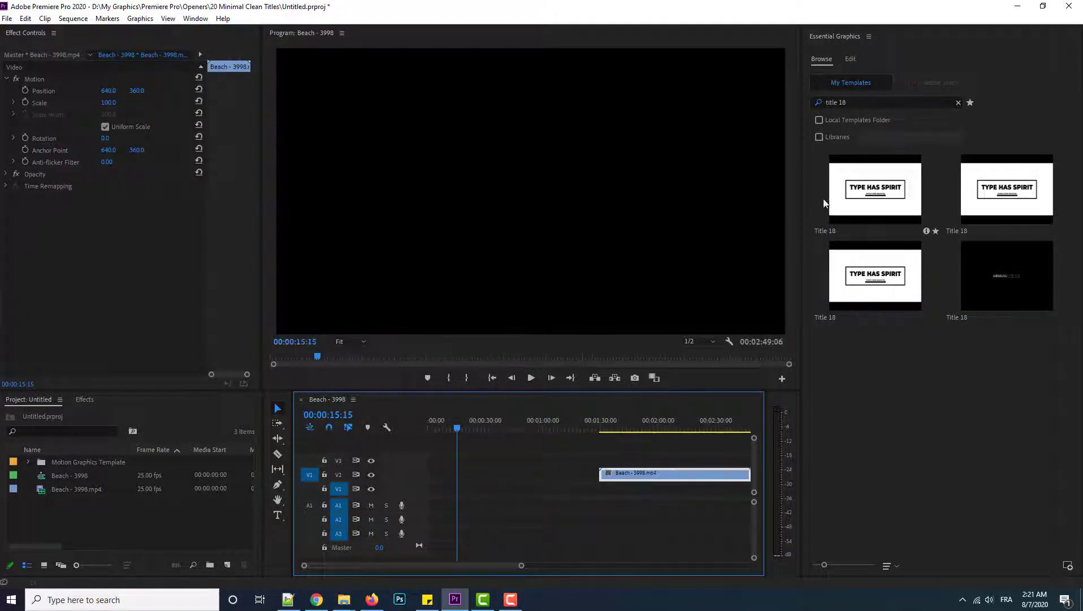
drag(875, 190, 433, 499)
mouse_move(458, 431)
mouse_down()
mouse_move(428, 437)
mouse_move(474, 444)
mouse_move(424, 441)
mouse_move(521, 443)
mouse_move(428, 448)
mouse_move(447, 450)
mouse_up()
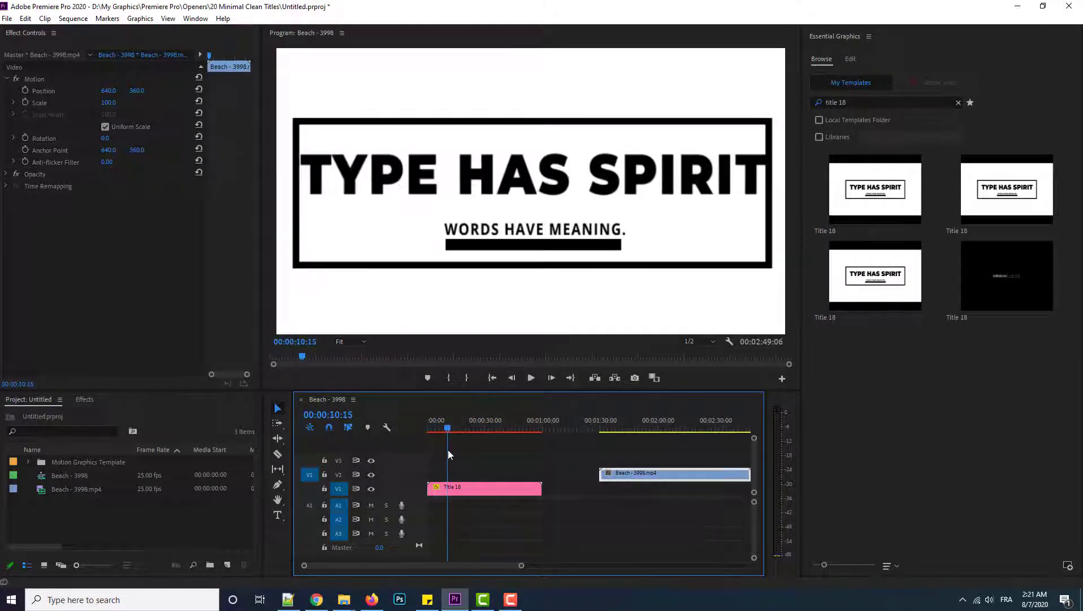
- Change the Text 01 line of the Title 18 clip to "Beach"
click(452, 489)
click(810, 90)
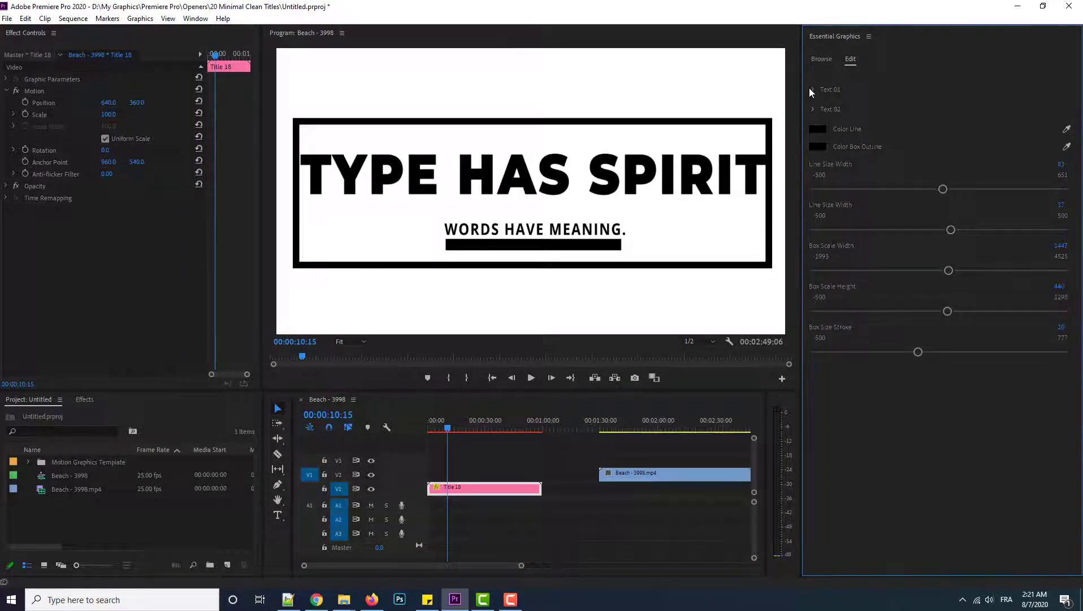
click(812, 90)
triple_click(858, 118)
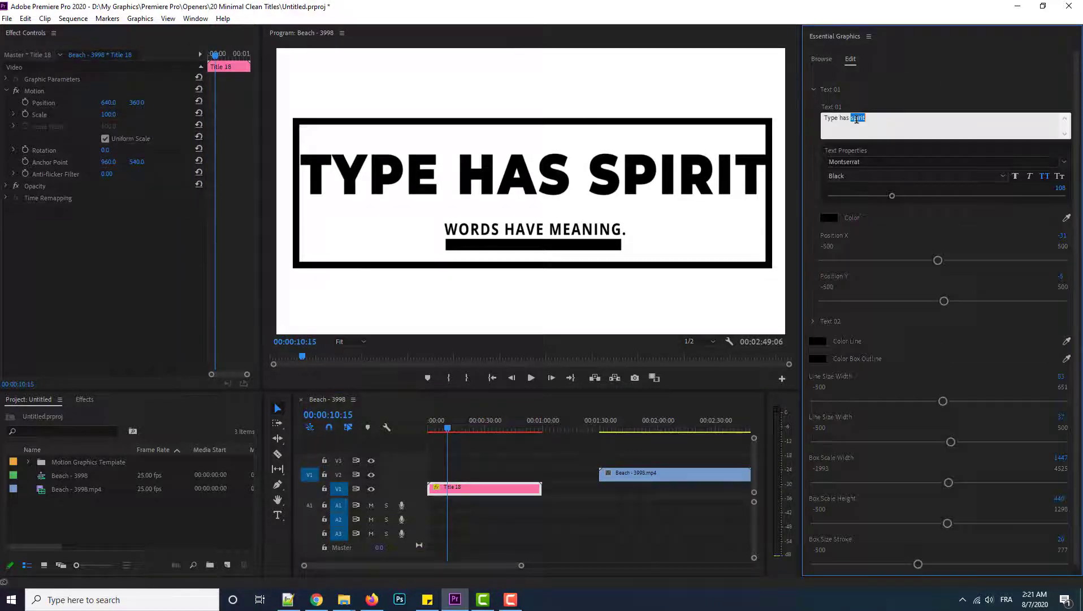
text(a)
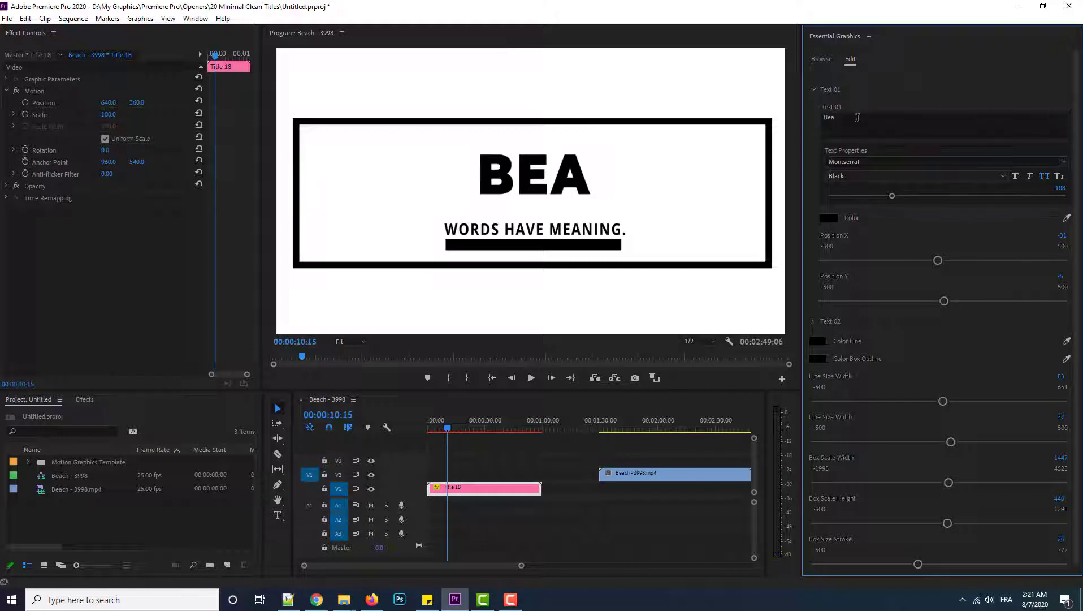
click(858, 118)
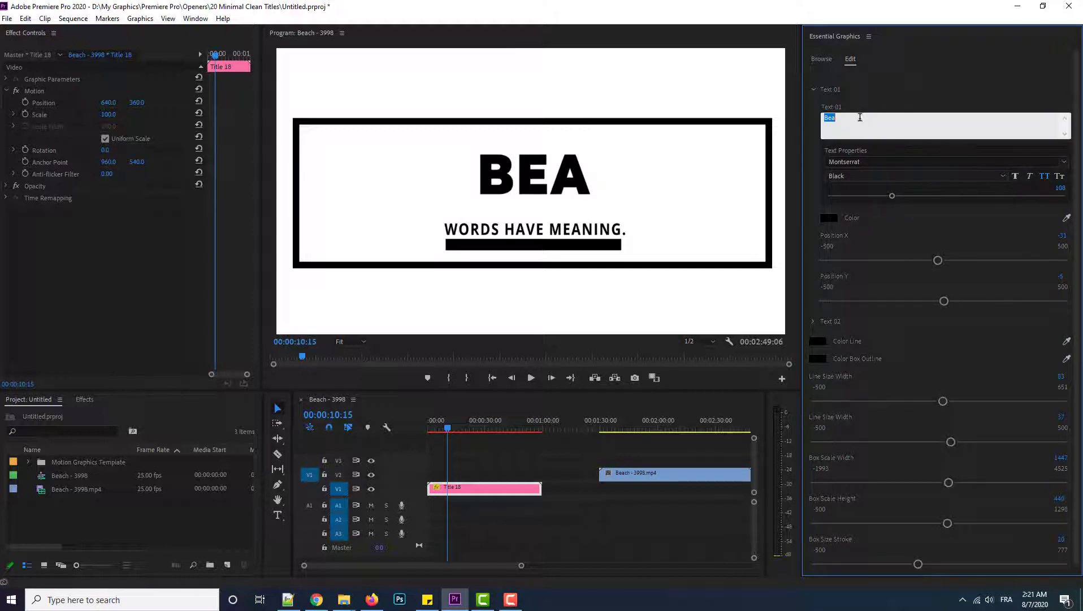
text(ch)
- Set the Text 01 colour of the Title 18 clip to a deep blue
click(830, 215)
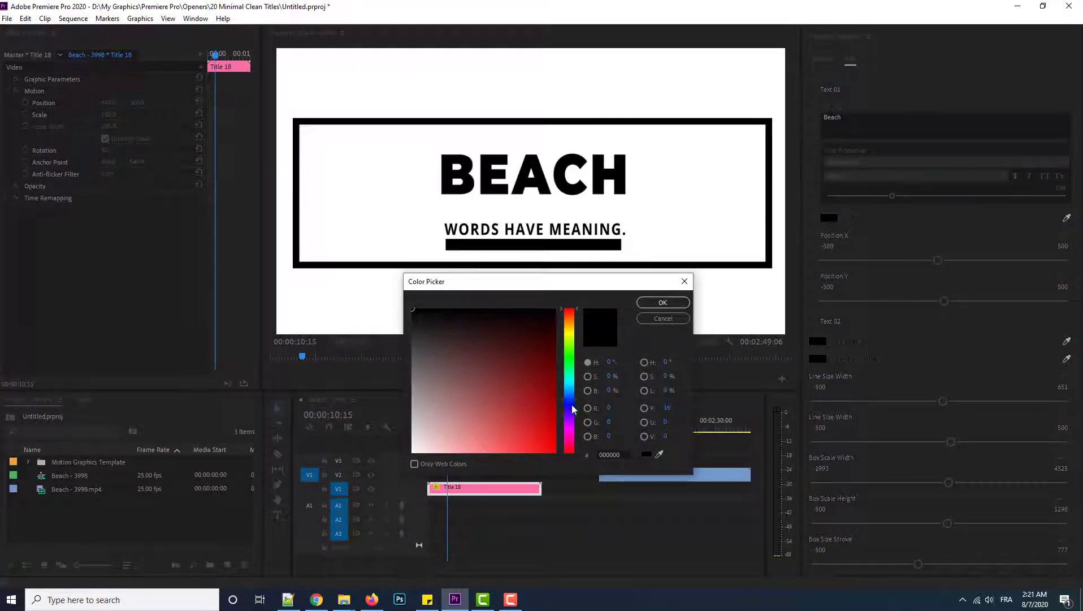
click(569, 408)
click(547, 404)
click(663, 302)
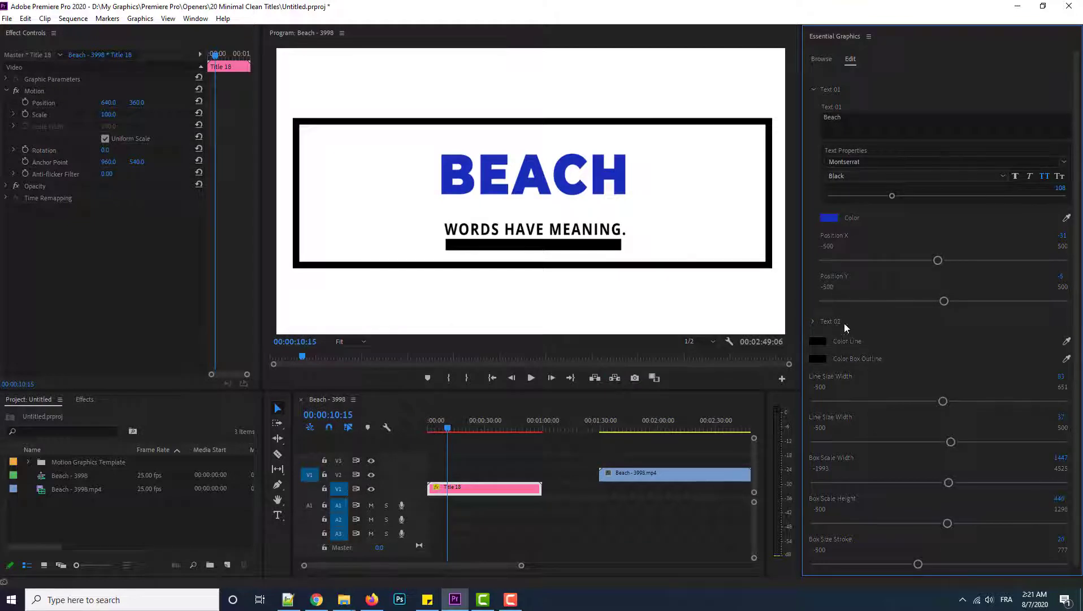
- Change the Text 02 line of the Title 18 clip to "Tropical"
click(814, 321)
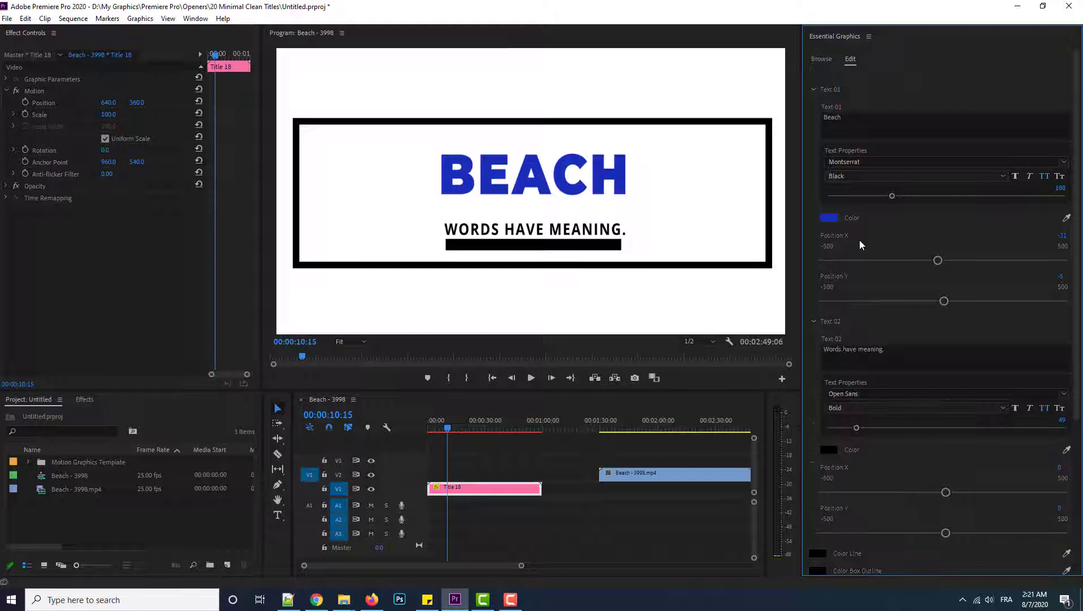
click(814, 89)
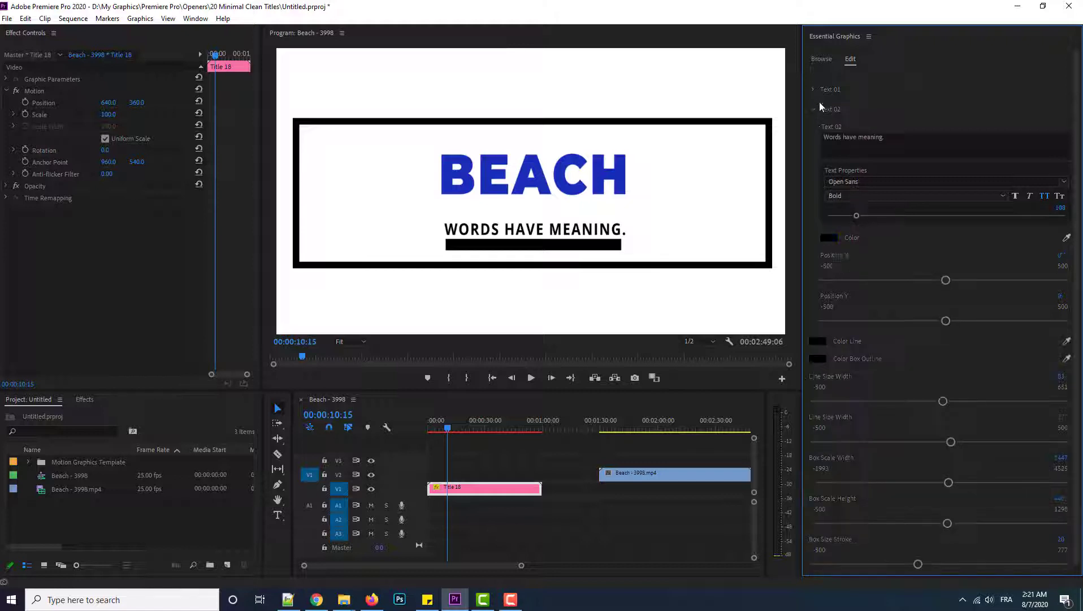
click(860, 144)
text(T)
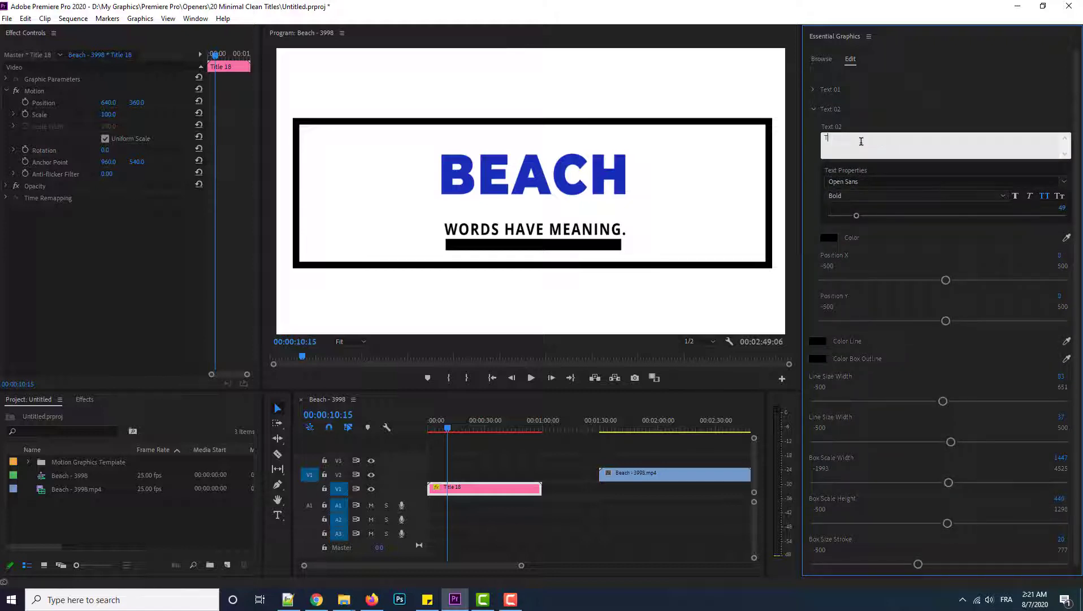
text(ropical)
- Set the Text 02 colour of the Title 18 clip to green 1A9F27
click(827, 238)
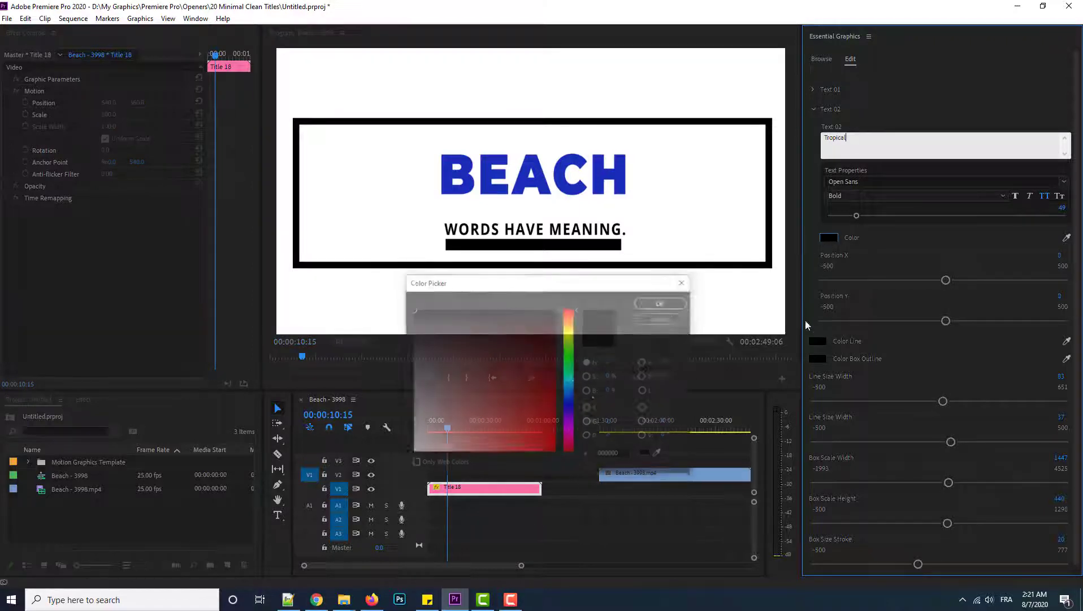
click(568, 359)
click(532, 398)
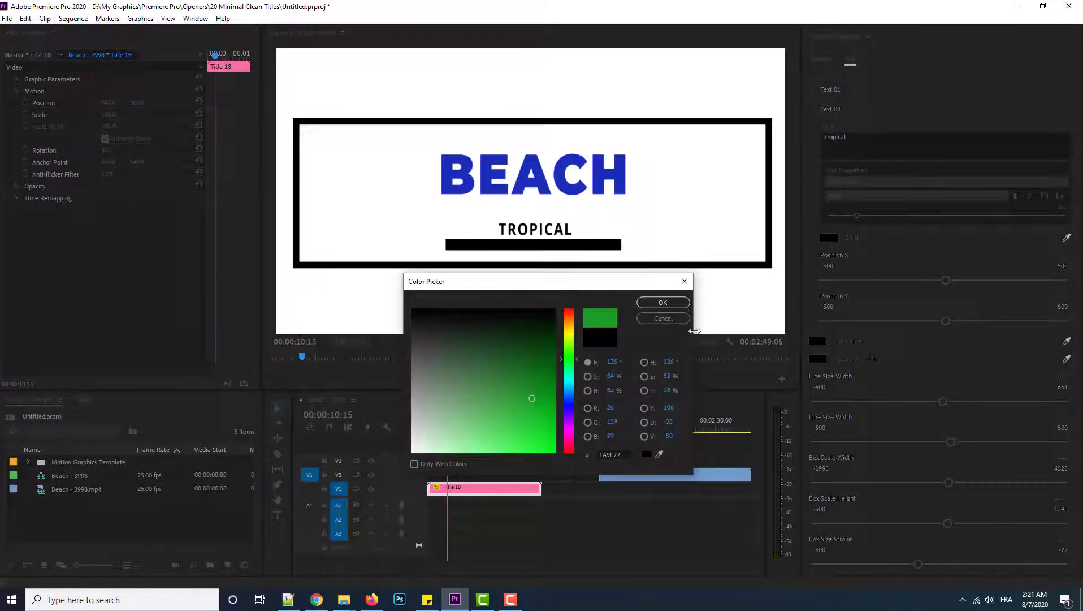
click(670, 304)
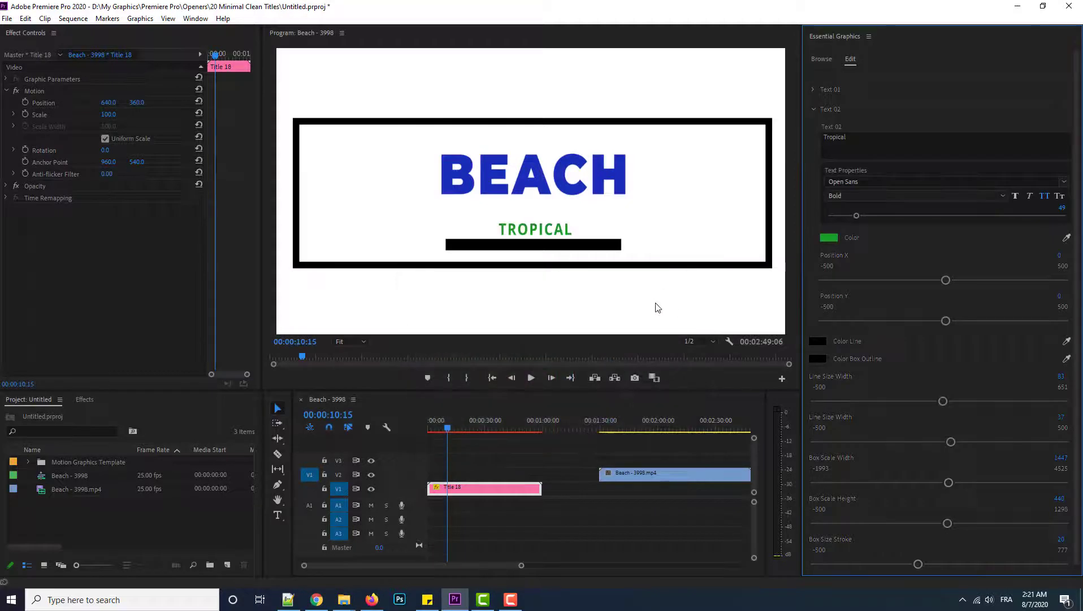
- Set the line colour of the Title 18 clip to olive green 7E9524
click(819, 341)
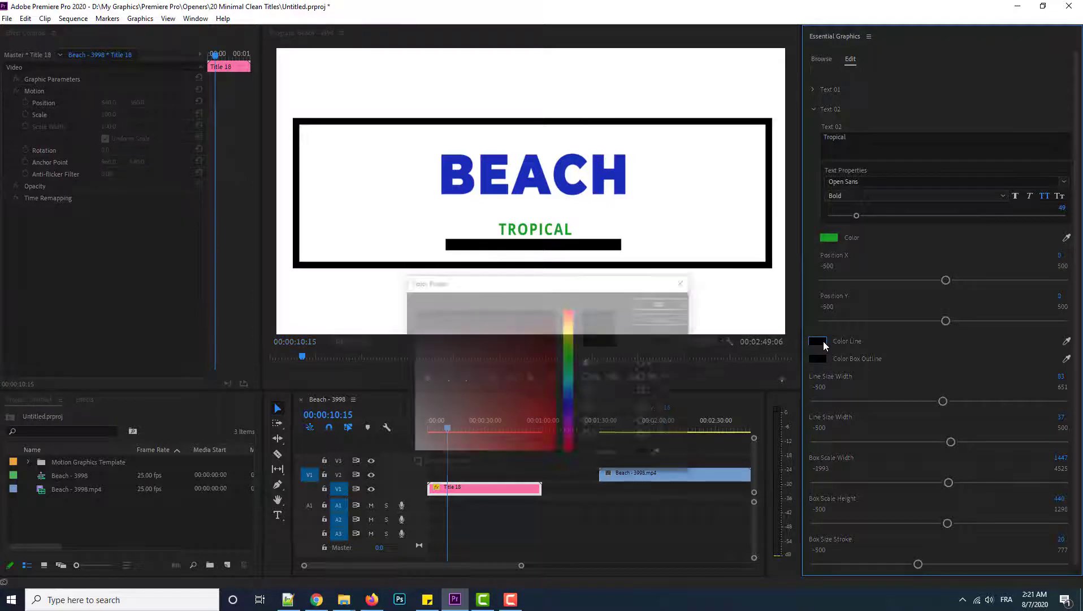
click(565, 339)
click(522, 393)
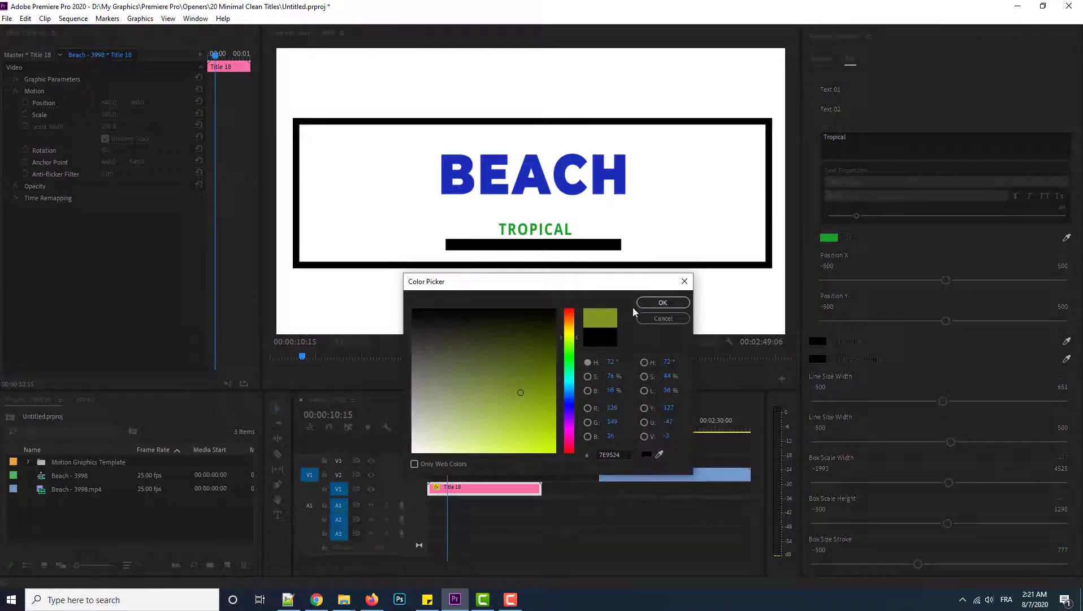
click(663, 302)
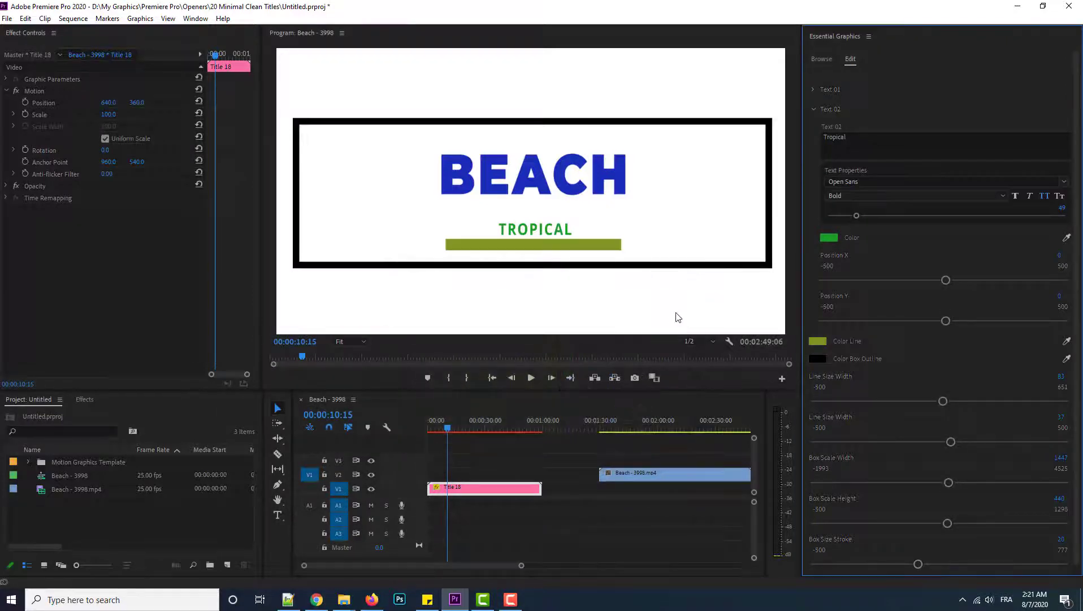
- Set the box outline colour of the Title 18 clip to red and its first Line Size Width to 70
click(818, 358)
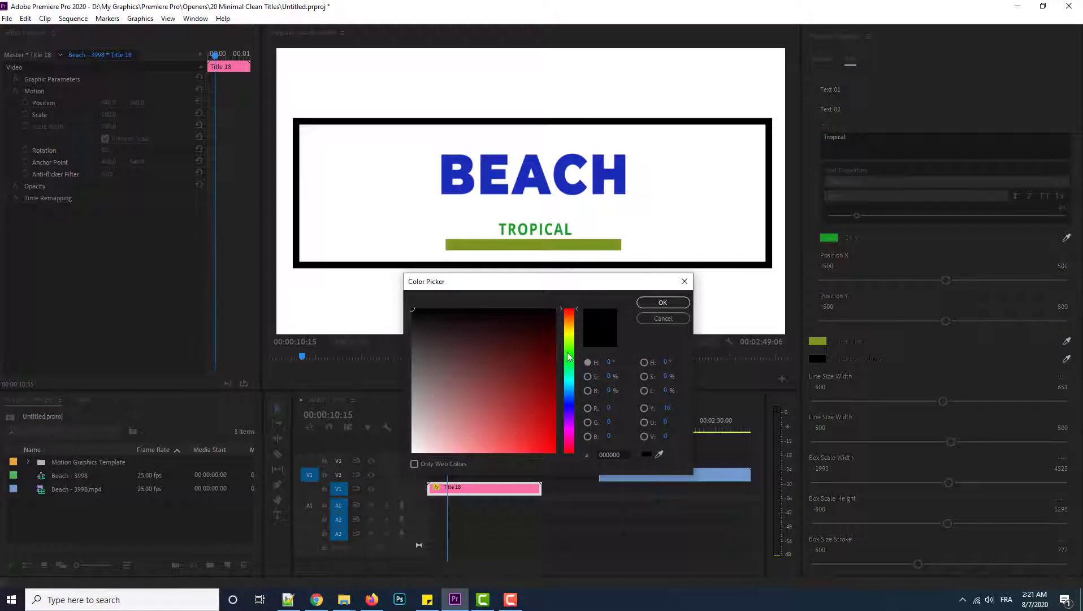
click(537, 411)
click(663, 303)
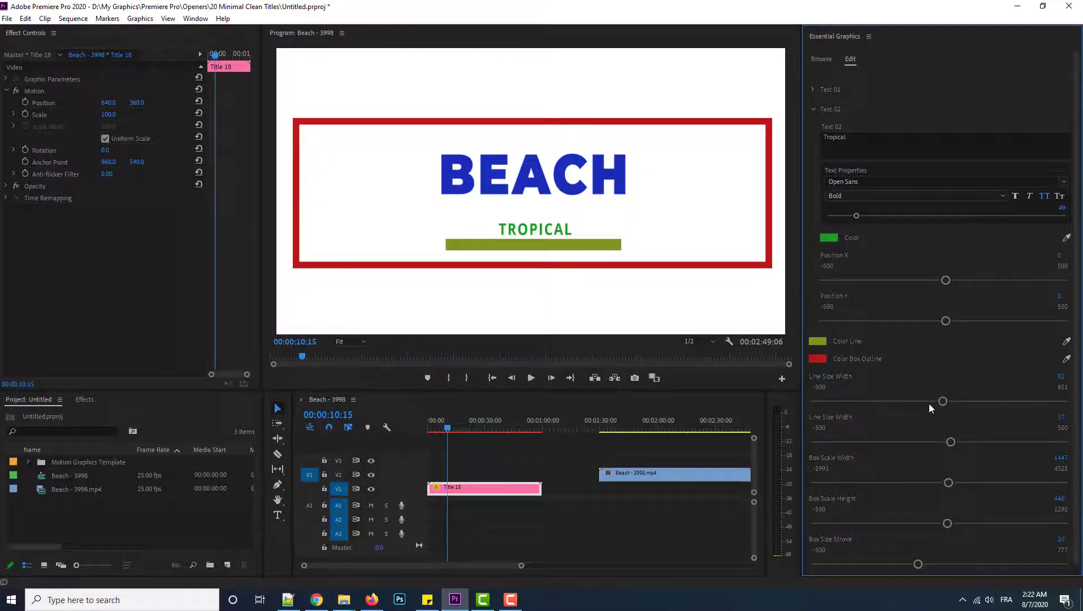
drag(939, 402, 938, 400)
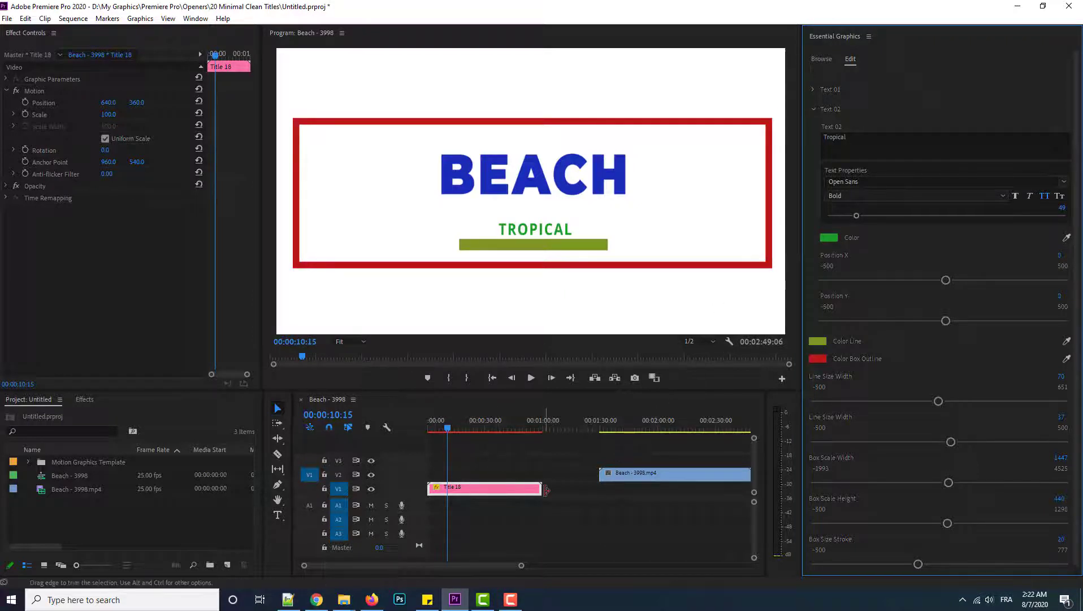
- Trim the end of the Title 18 clip to about 18 seconds and move the beach clip directly behind it on V1
drag(540, 486, 461, 487)
drag(613, 472, 475, 489)
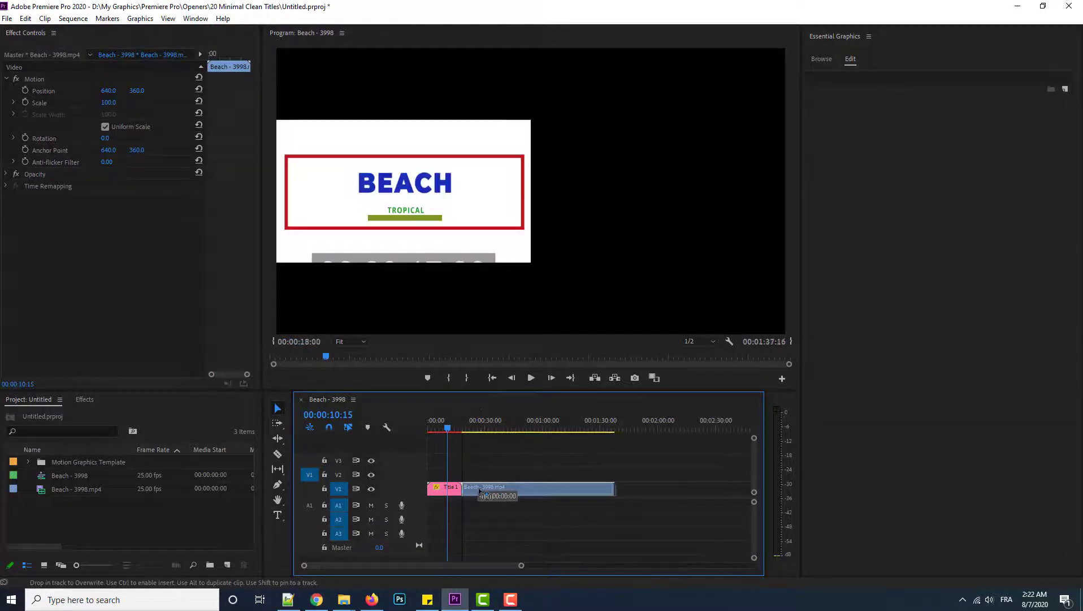
- Play the sequence from the beginning to preview the customised title followed by the beach clip
click(445, 428)
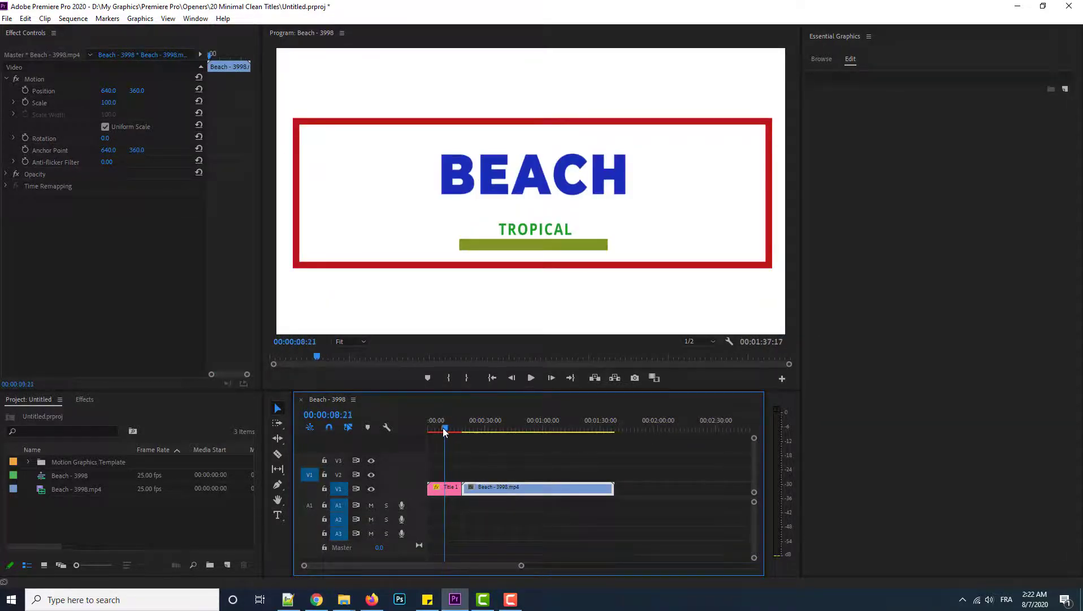
click(531, 377)
drag(443, 428, 426, 426)
click(531, 377)
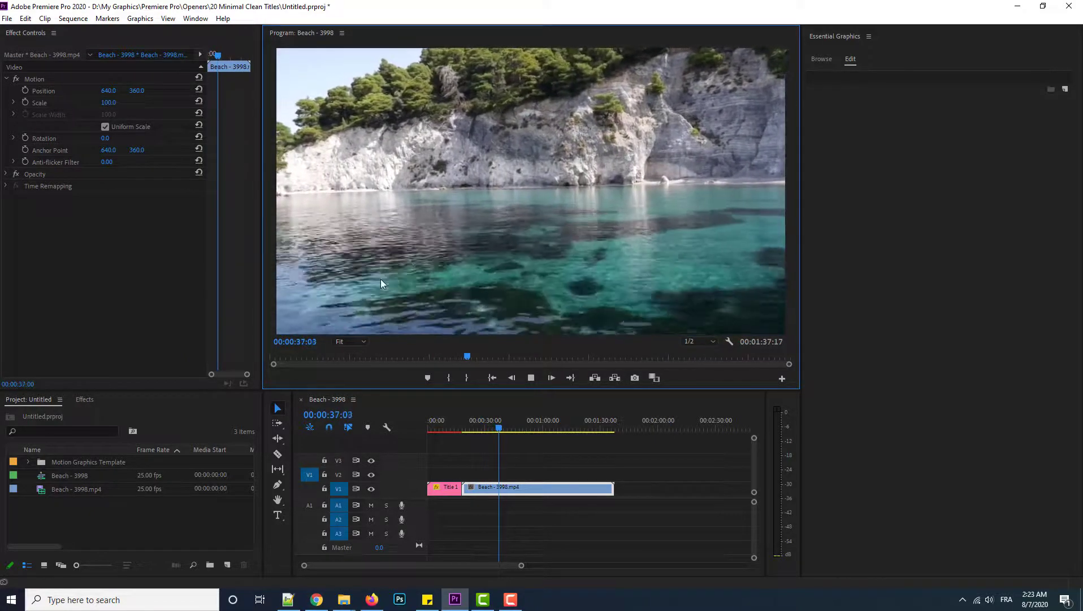
key(space)
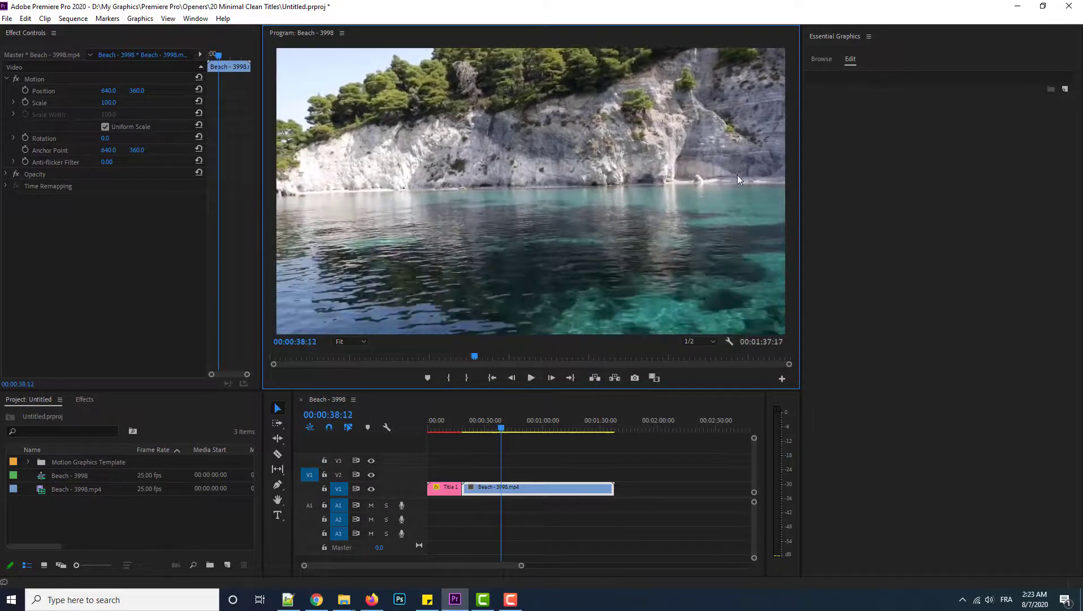